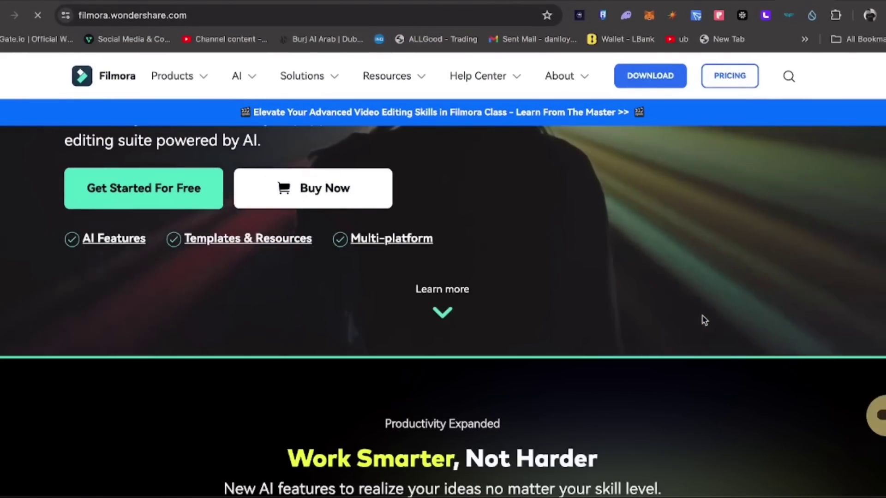
# Scroll down the filmora.wondershare.com homepage to look through its sections.
pyautogui.scroll(-5, 705, 321)
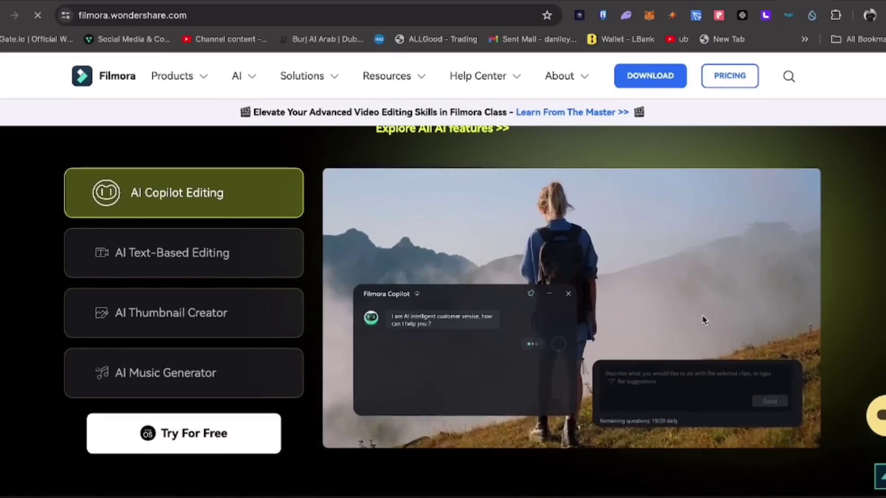
pyautogui.scroll(-5, 705, 320)
pyautogui.scroll(-10, 705, 320)
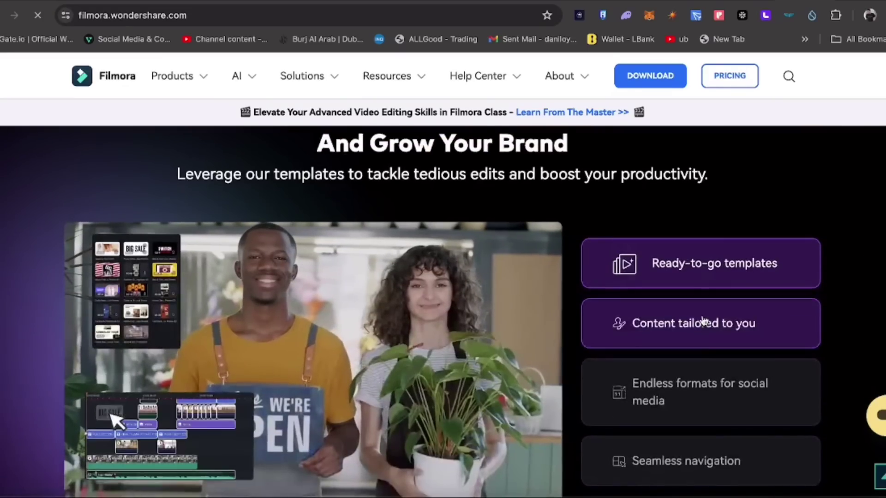
pyautogui.scroll(-15, 705, 320)
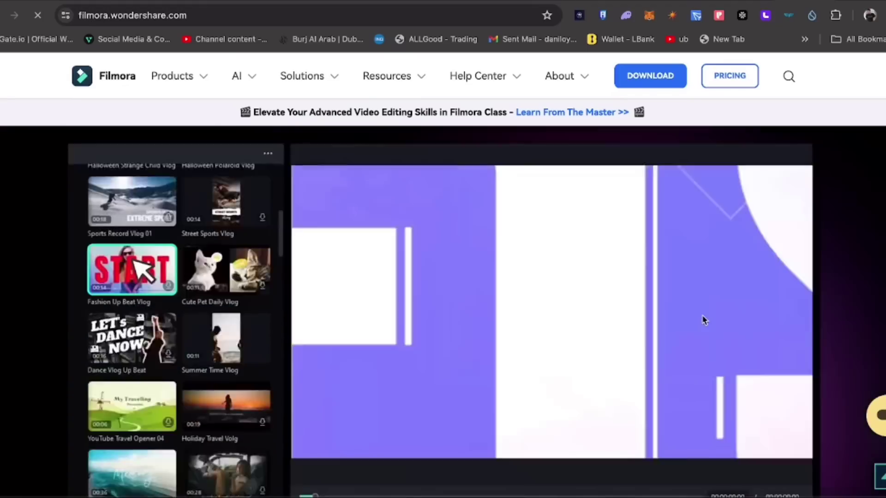
pyautogui.scroll(-15, 705, 320)
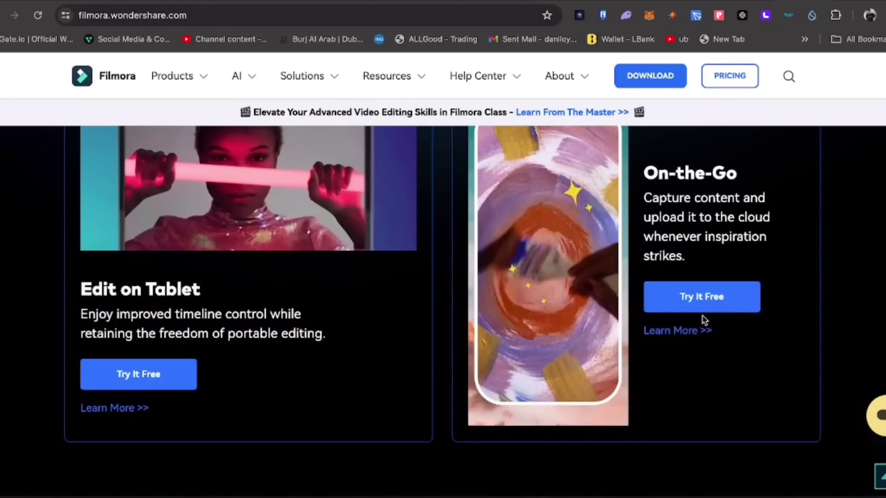
pyautogui.scroll(-15, 704, 320)
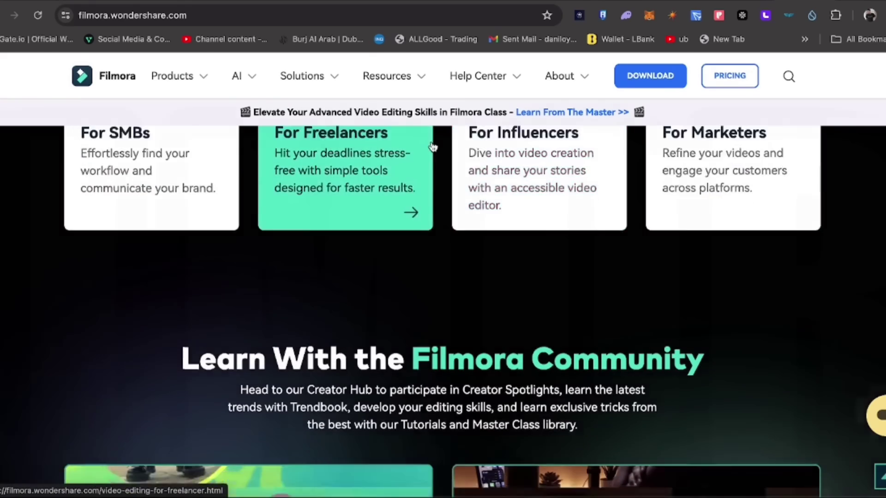
pyautogui.scroll(-5, 432, 146)
# Open the page listing all AI features and scroll down through it.
pyautogui.moveTo(250, 79)
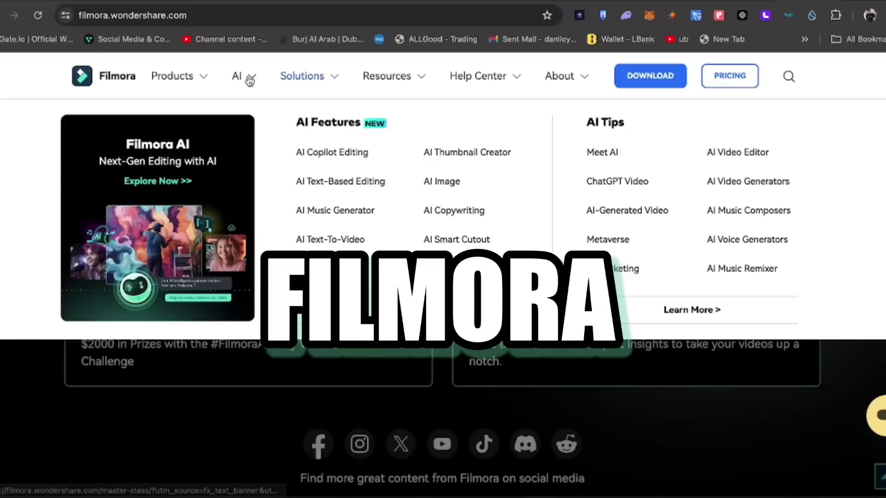
pyautogui.click(240, 76)
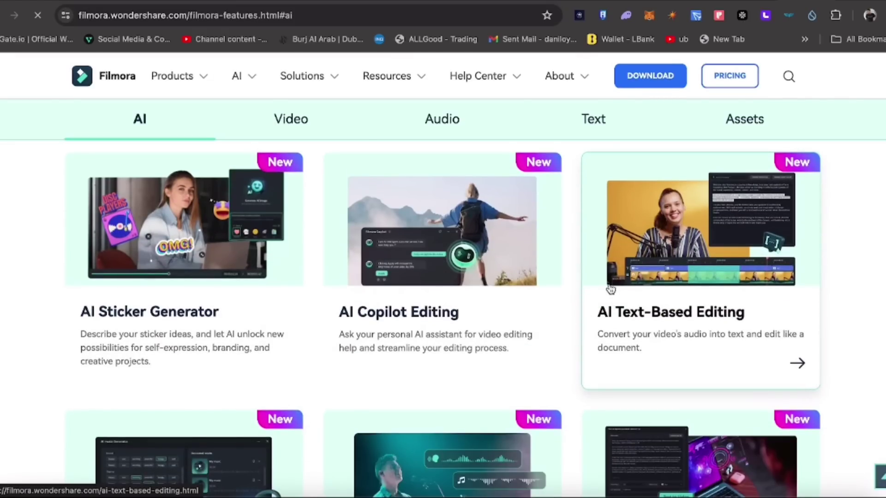
pyautogui.scroll(-5, 611, 289)
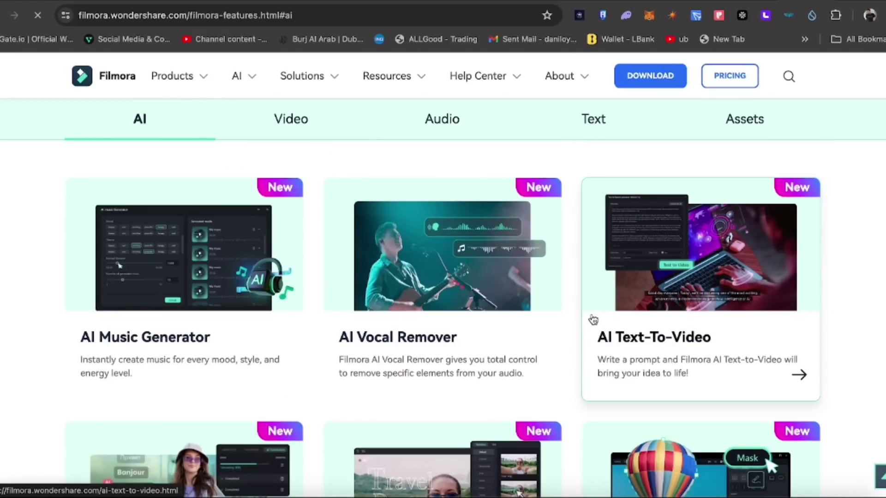
pyautogui.scroll(-6, 594, 320)
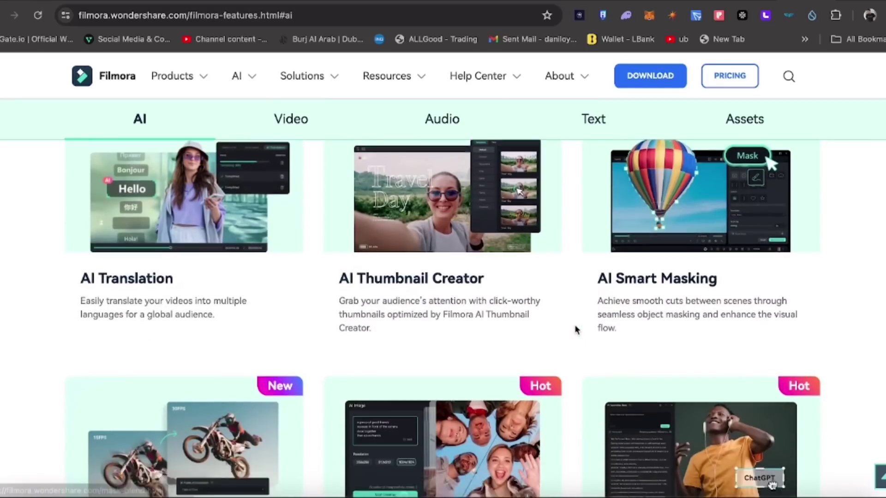
pyautogui.scroll(-8, 576, 329)
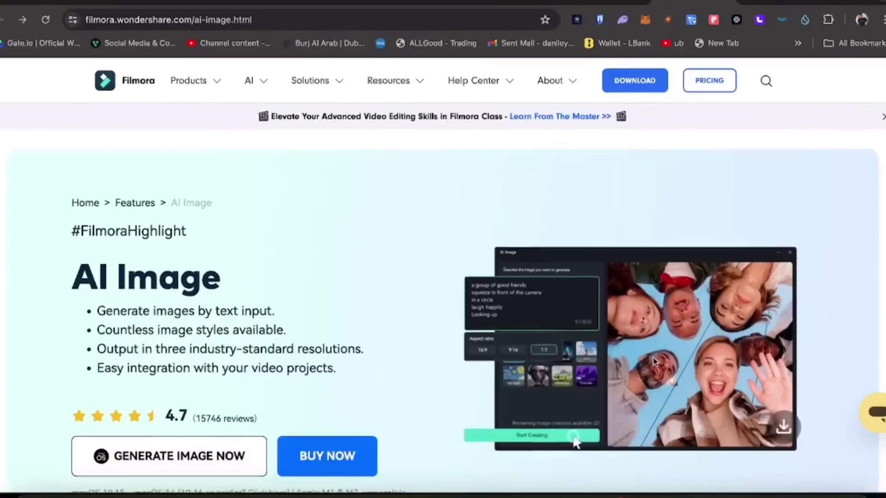
pyautogui.scroll(-8, 654, 362)
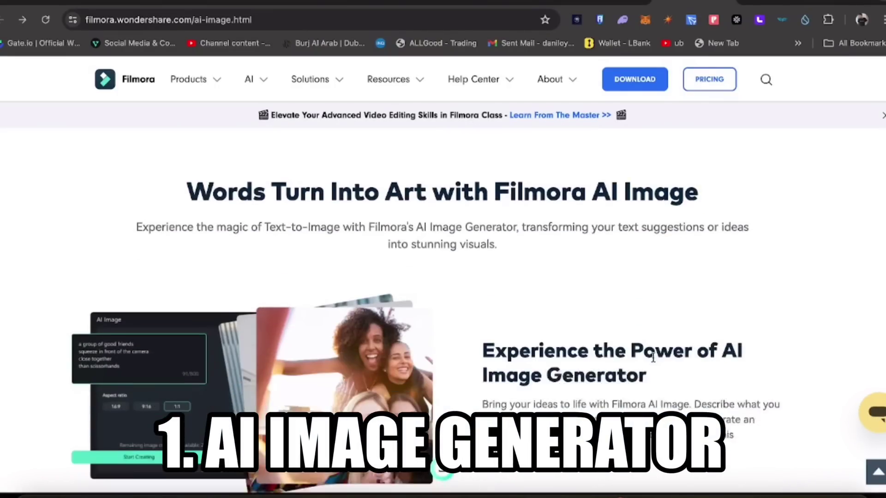
pyautogui.scroll(-13, 653, 359)
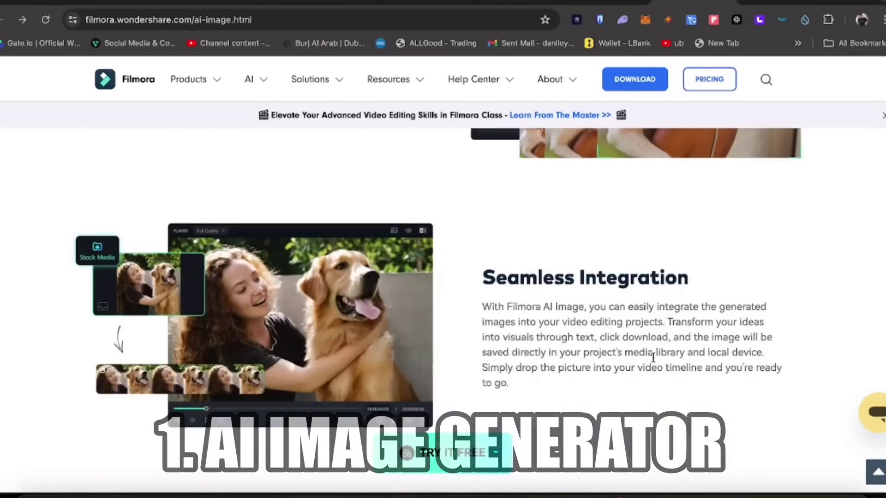
pyautogui.scroll(-15, 653, 359)
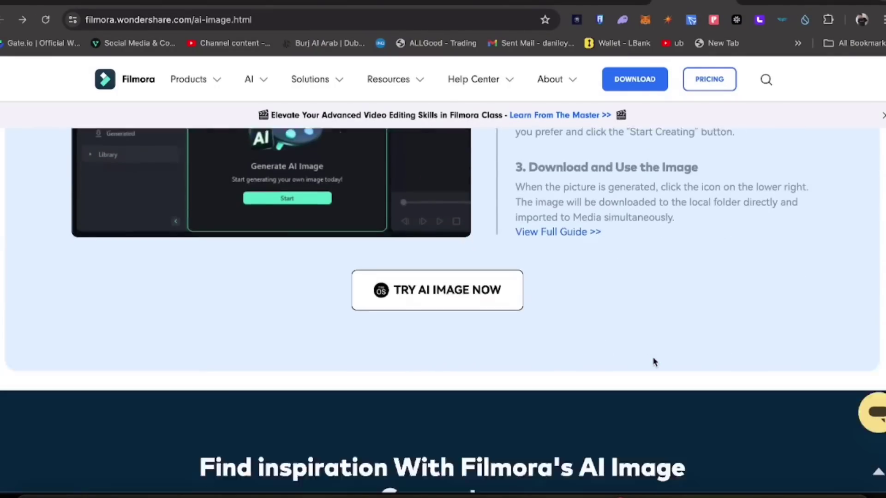
pyautogui.scroll(-20, 654, 362)
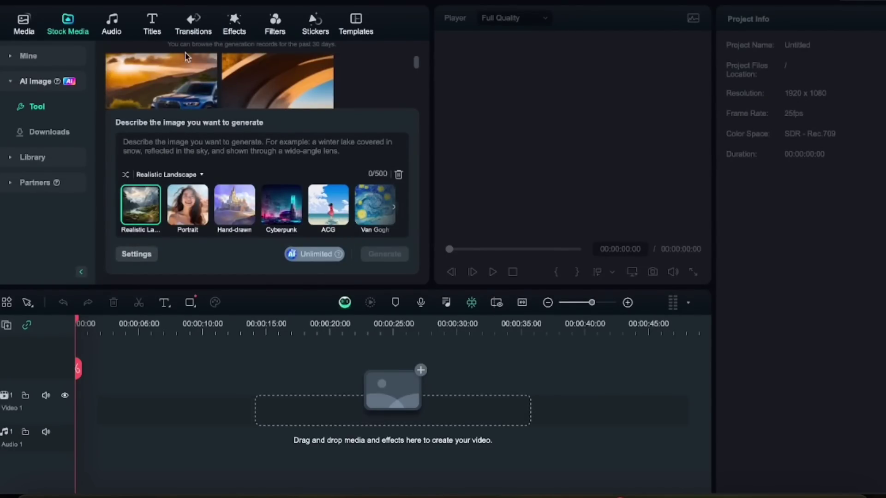
pyautogui.click(158, 29)
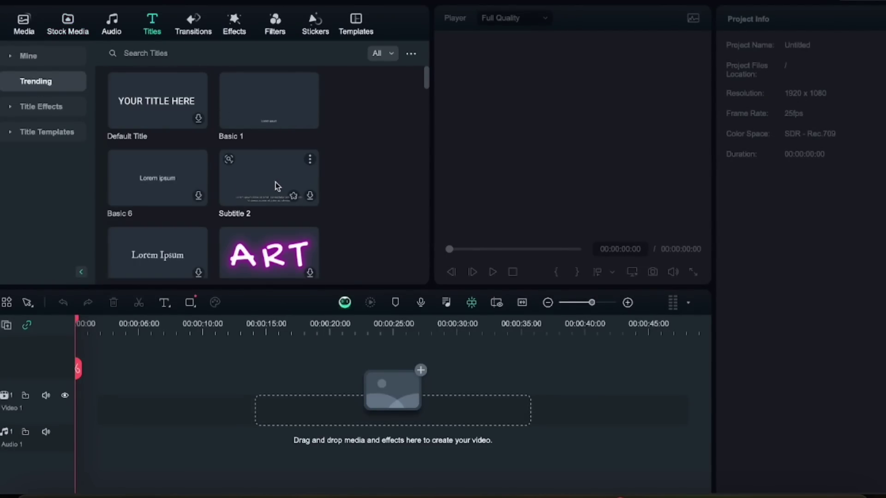
pyautogui.scroll(-3, 276, 182)
pyautogui.click(67, 107)
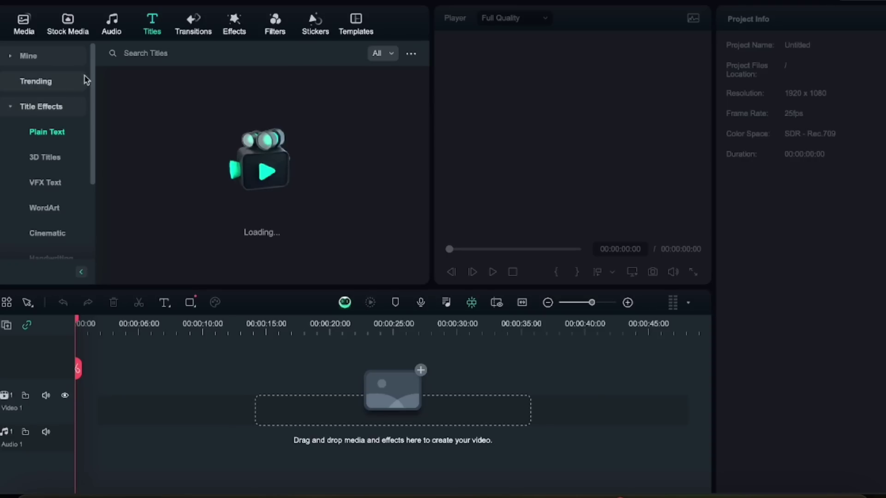
pyautogui.click(57, 146)
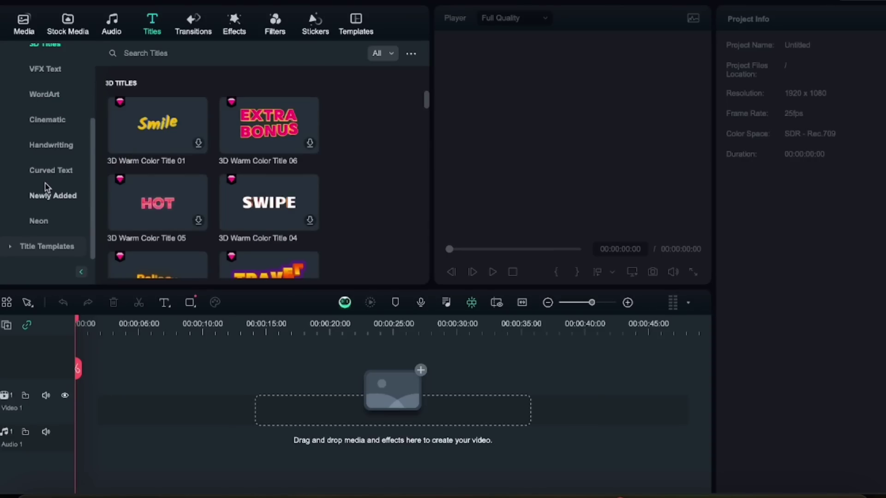
pyautogui.click(113, 25)
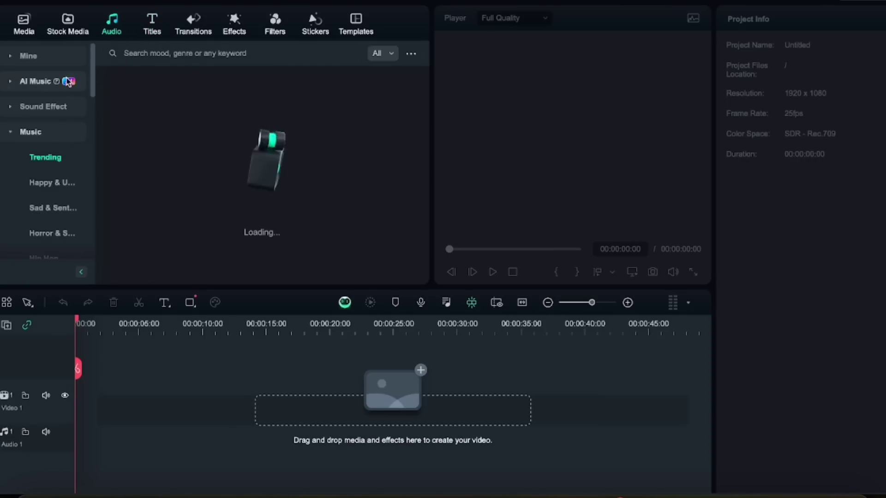
pyautogui.click(82, 29)
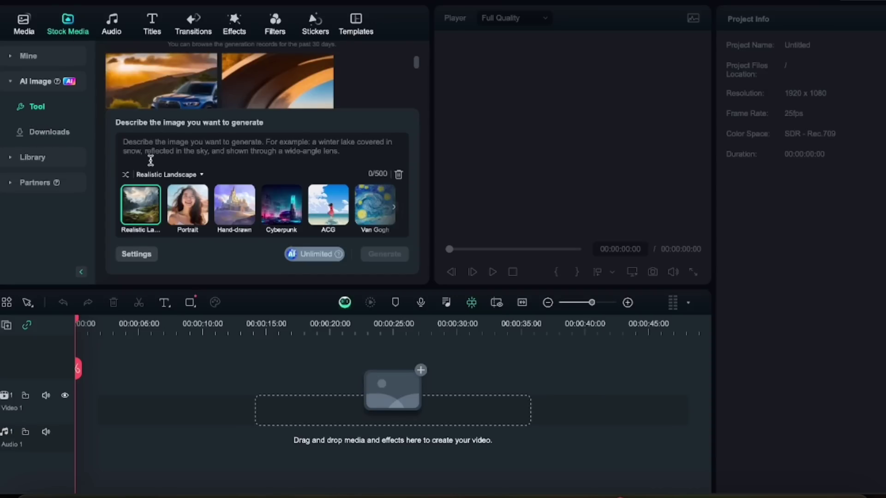
pyautogui.click(201, 175)
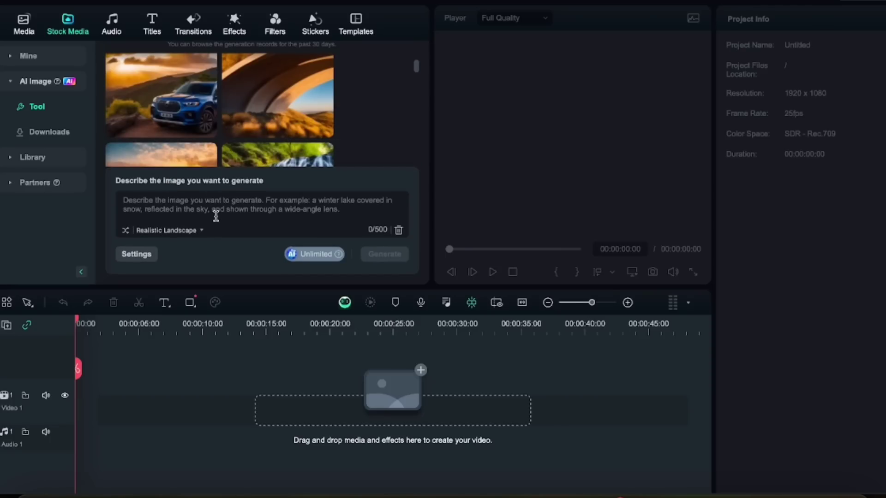
pyautogui.click(201, 231)
pyautogui.click(202, 175)
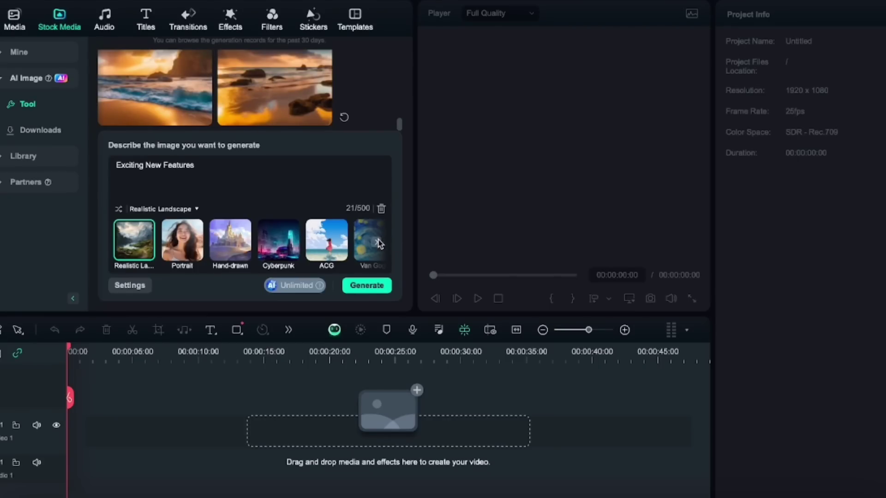
# Generate Watercolor images for 'Exciting New Features', place one on Video 1, and preview another.
pyautogui.click(379, 243)
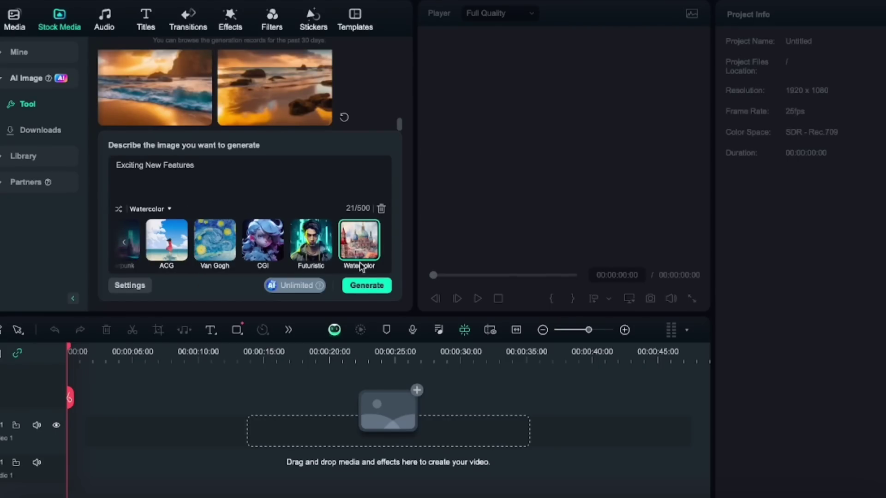
pyautogui.click(366, 286)
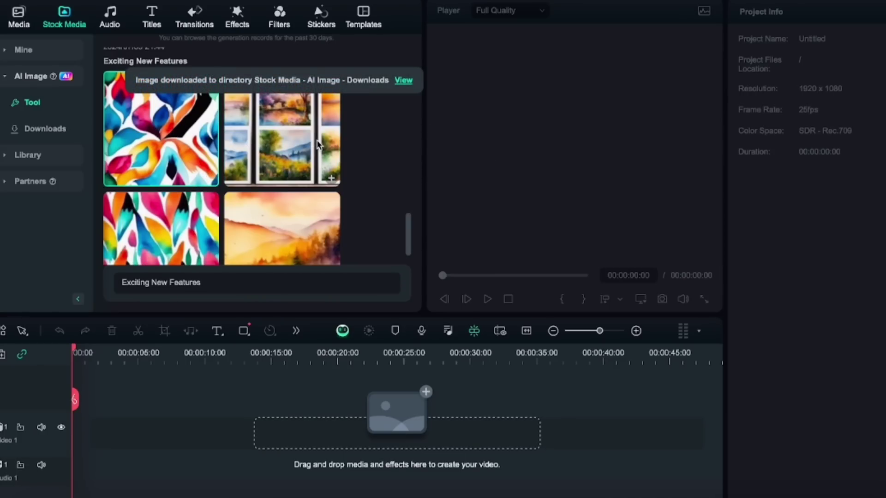
pyautogui.moveTo(377, 434); pyautogui.dragTo(378, 434)
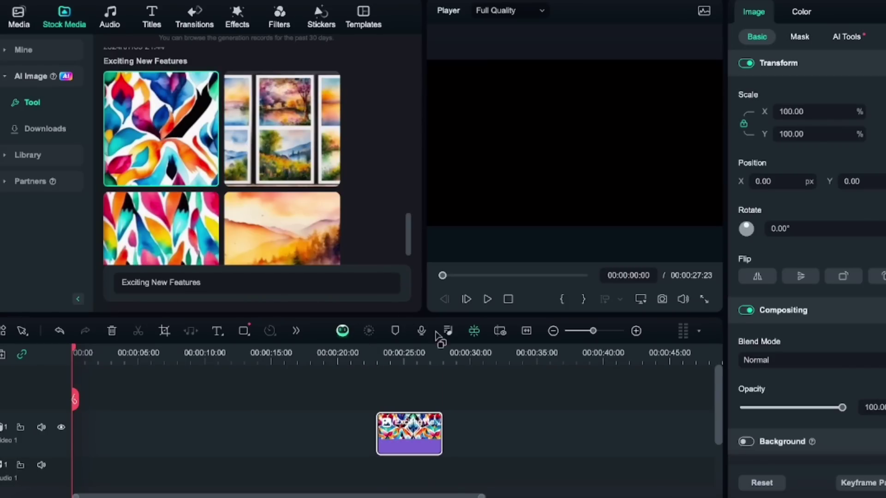
pyautogui.doubleClick(305, 141)
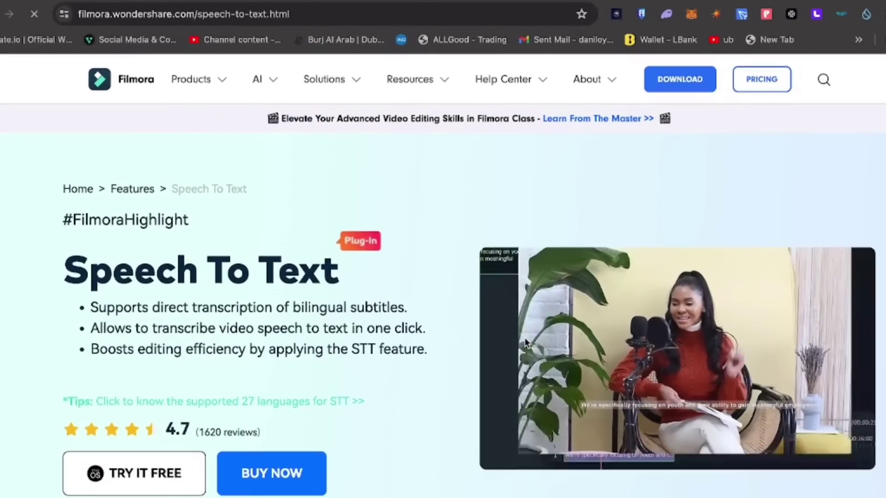
# Scroll the AI Text-Based Editing page down to its 'How to Use AI Text-Based Editing?' guide.
pyautogui.scroll(-5, 527, 342)
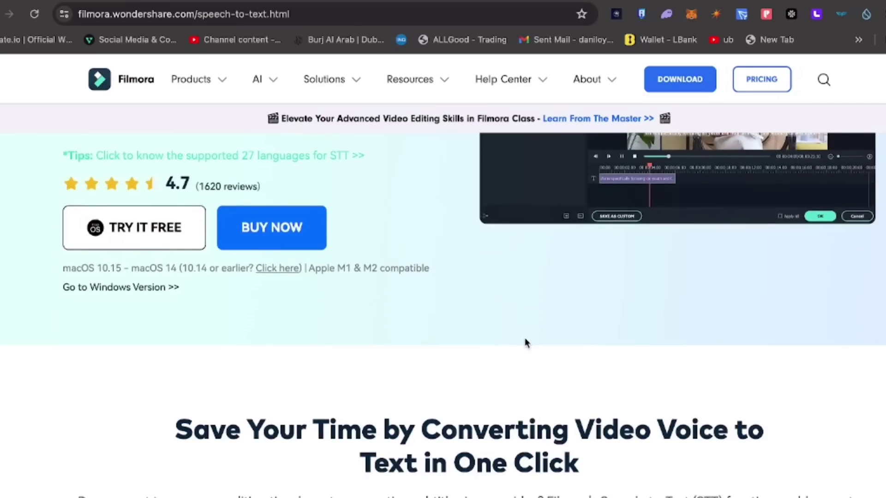
pyautogui.scroll(-5, 525, 343)
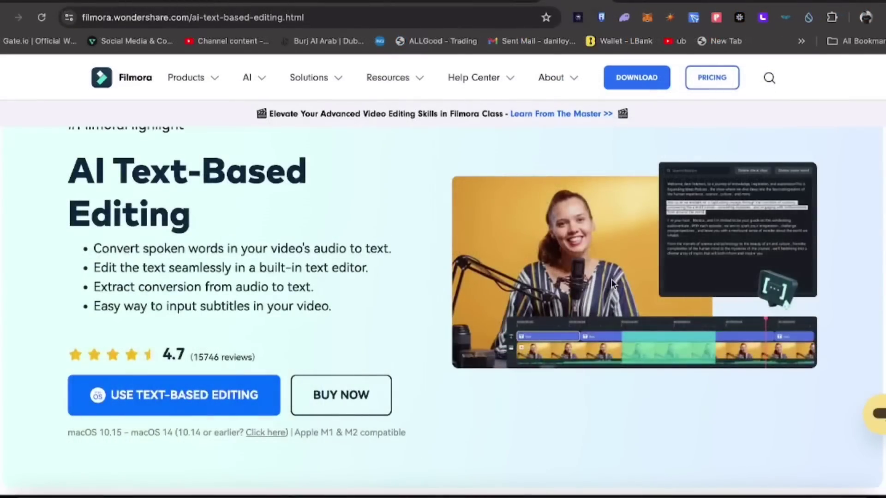
pyautogui.scroll(-6, 612, 285)
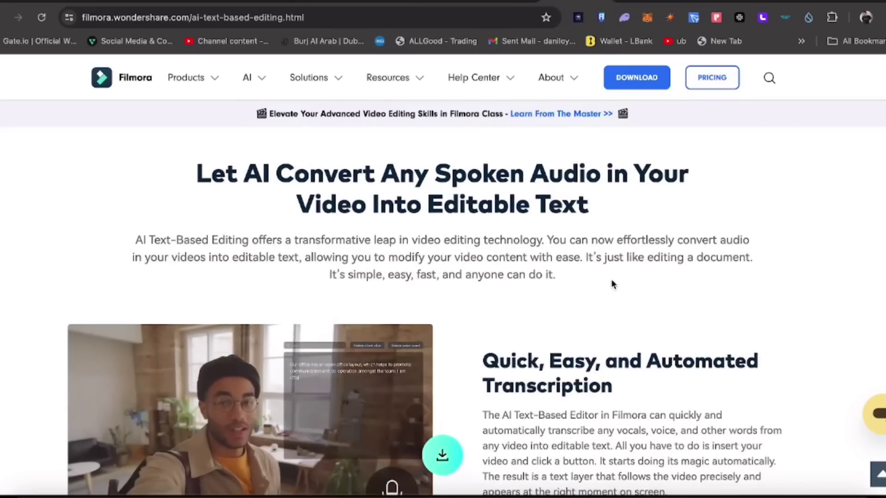
pyautogui.scroll(-11, 612, 285)
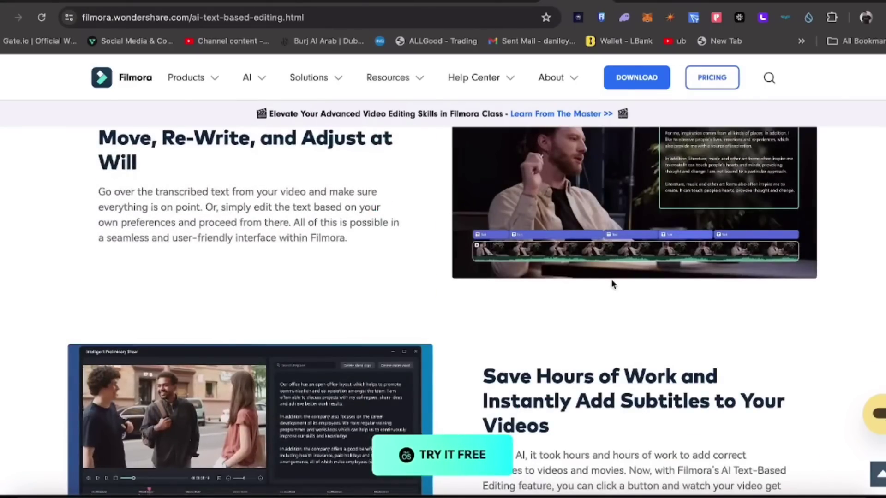
pyautogui.scroll(-15, 613, 285)
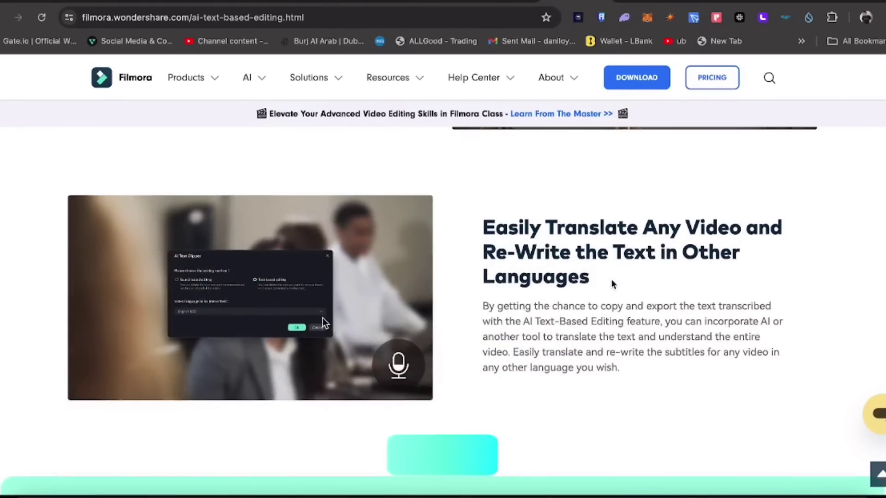
pyautogui.scroll(-10, 613, 284)
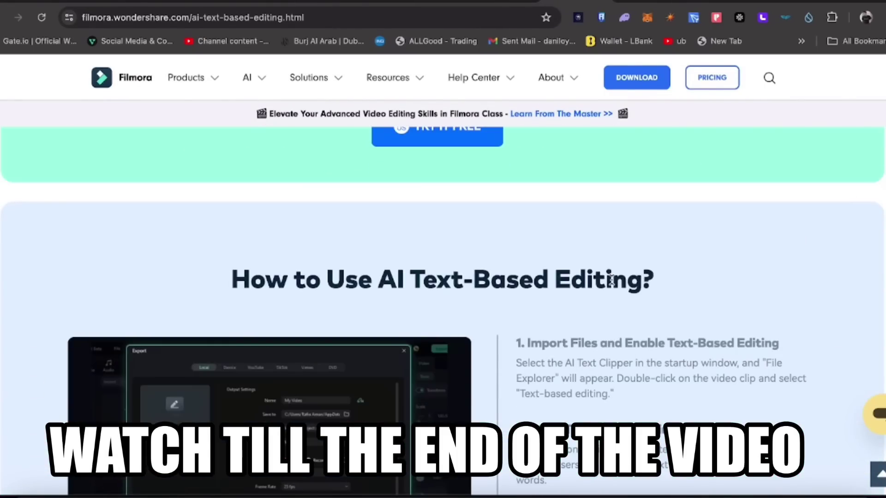
pyautogui.scroll(-3, 613, 284)
pyautogui.scroll(-1, 652, 313)
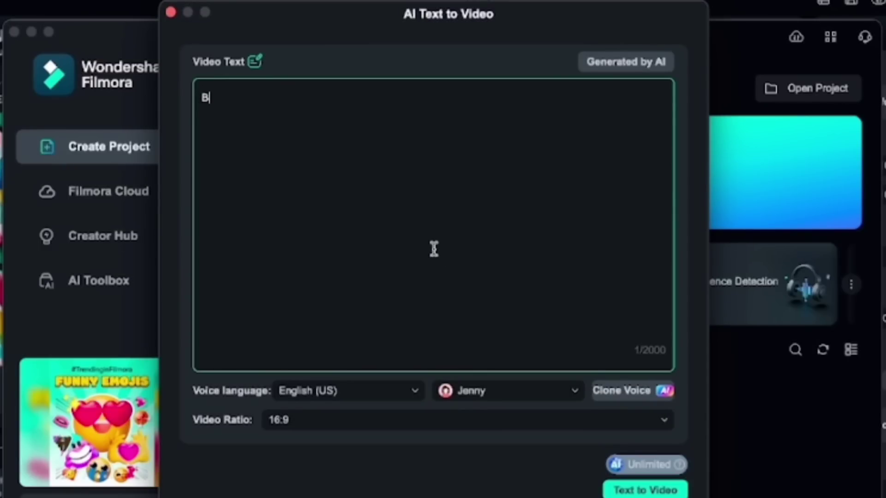
# Finish the prompt 'Best Pet Animals To Take Home With Children In 2024' and run Text to Video.
pyautogui.write('et Animals')
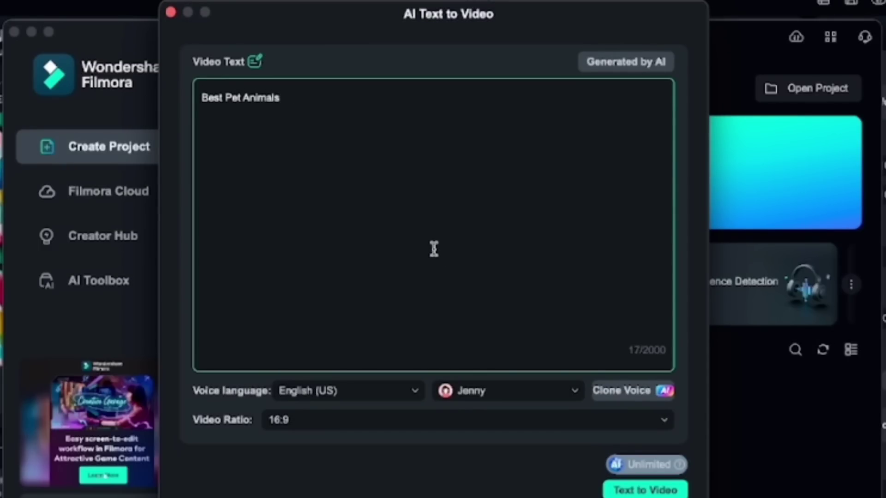
pyautogui.write(' To Take Home')
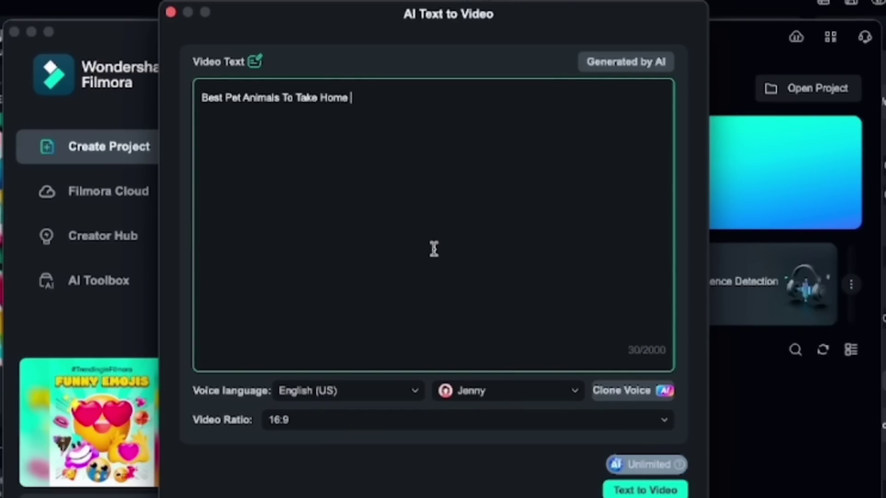
pyautogui.write(' With Children In 2024')
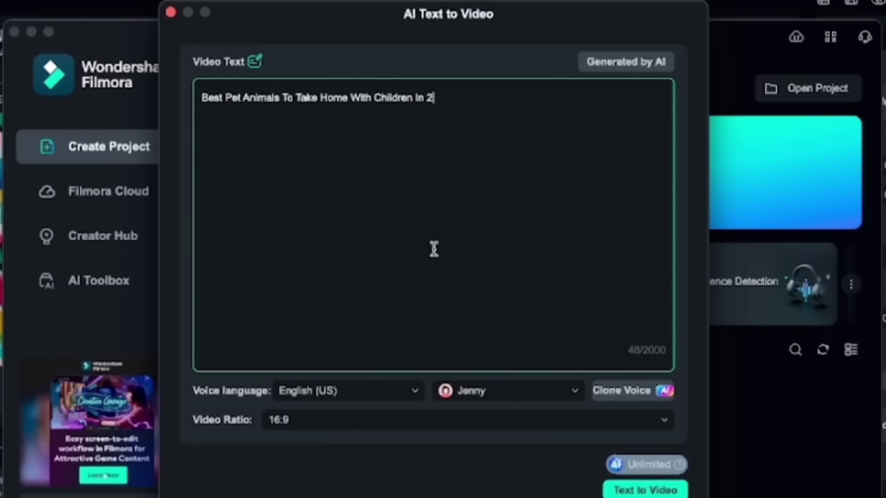
pyautogui.click(639, 491)
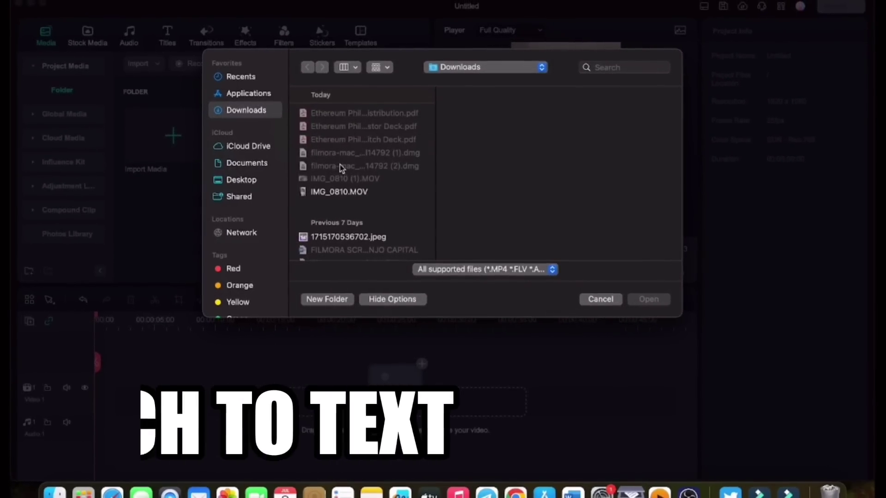
# Import and preview IMG_0810 (1).MOV, then add it to the timeline and dismiss the resolution prompt.
pyautogui.doubleClick(340, 182)
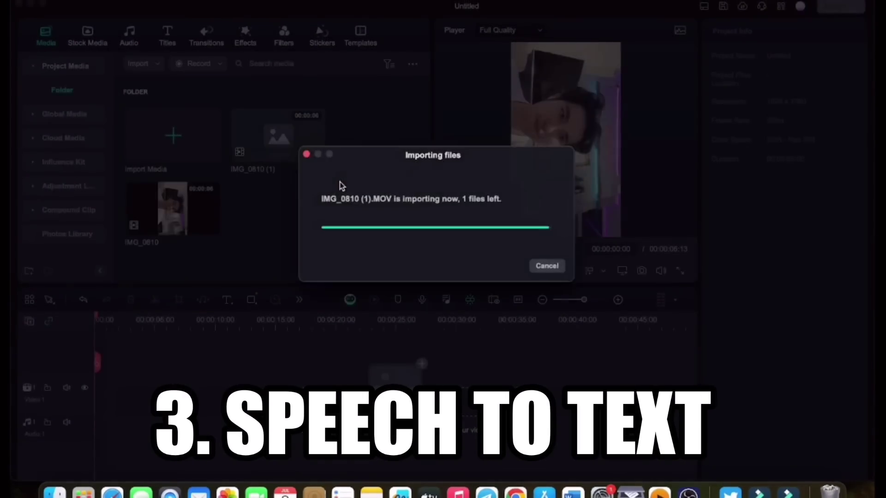
pyautogui.doubleClick(305, 153)
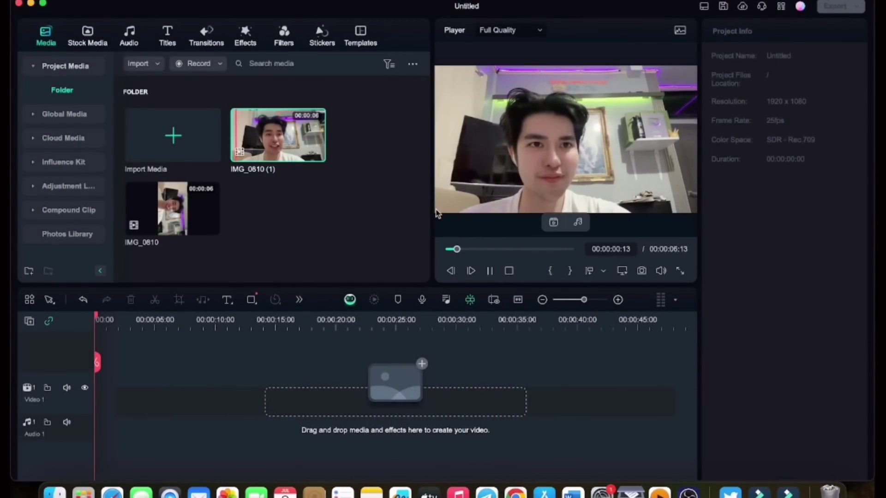
pyautogui.press('space')
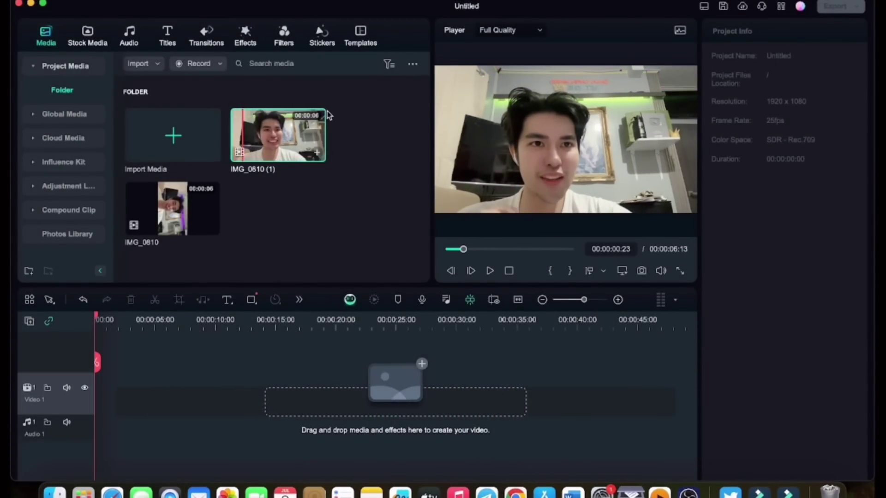
pyautogui.moveTo(299, 131); pyautogui.dragTo(389, 381)
pyautogui.click(403, 266)
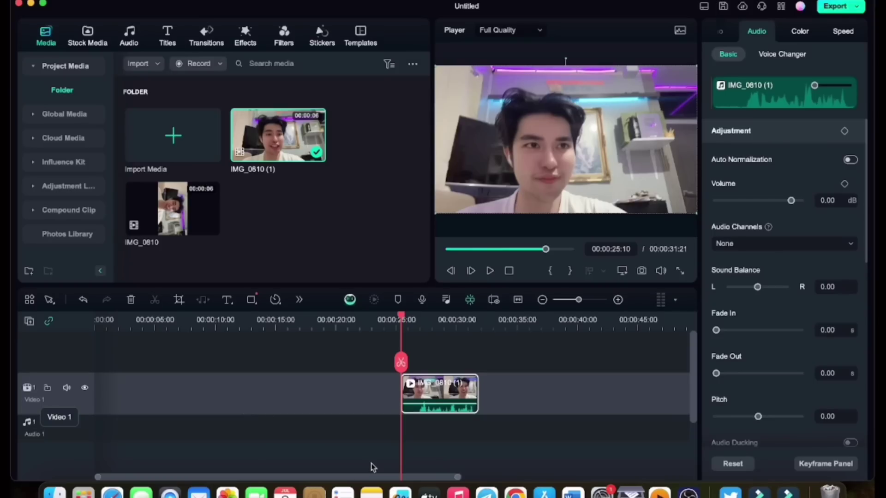
# Choose Speech-to-Text for the timeline clip from its right-click menu.
pyautogui.rightClick(411, 401)
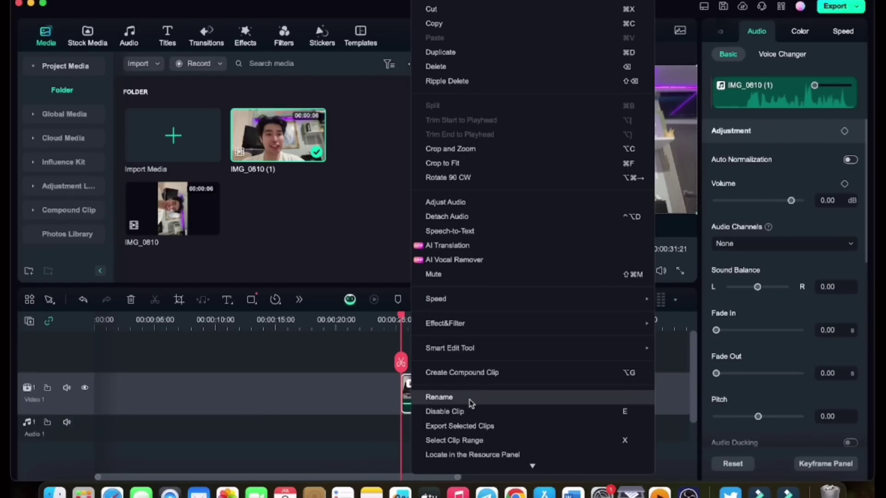
pyautogui.click(490, 235)
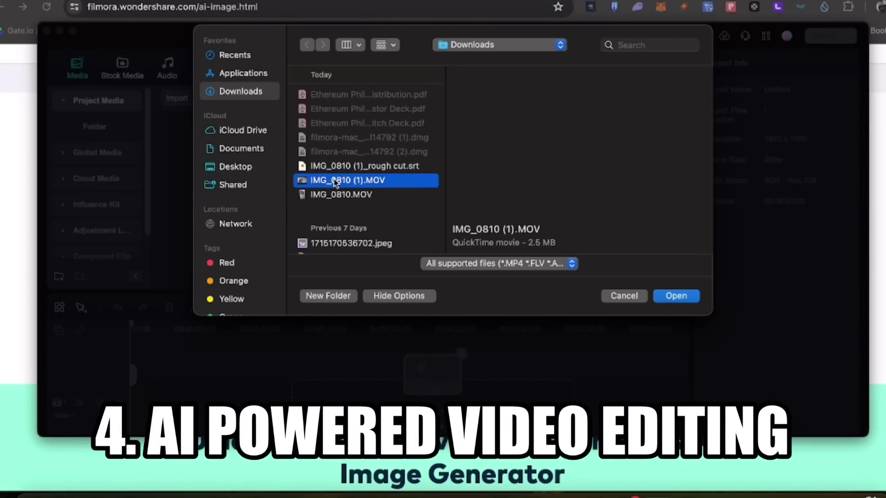
# Add IMG_0810 (1).MOV to the timeline, matching 1280 x 720 30fps, and move it to the start.
pyautogui.doubleClick(336, 180)
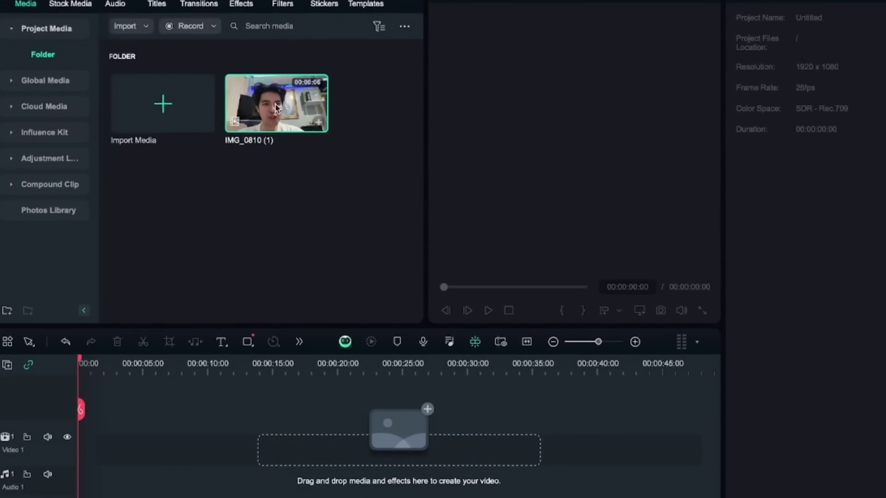
pyautogui.moveTo(277, 108); pyautogui.dragTo(317, 461)
pyautogui.click(542, 273)
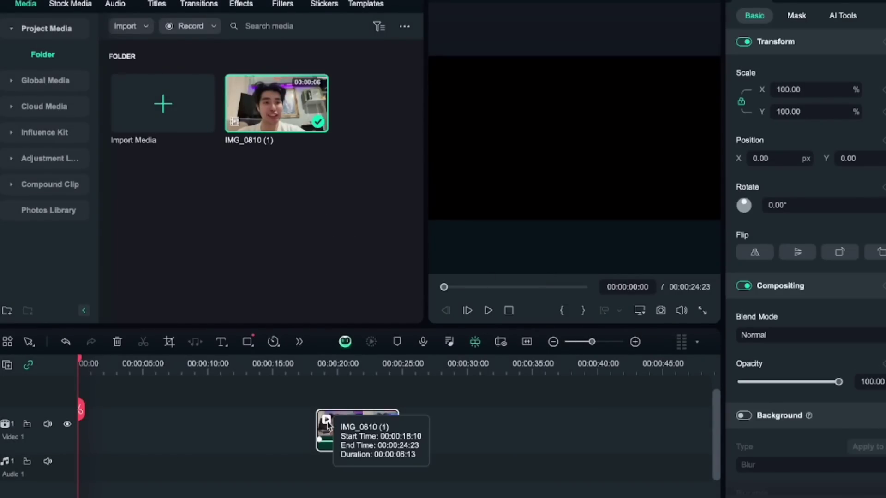
pyautogui.moveTo(314, 429); pyautogui.dragTo(95, 432)
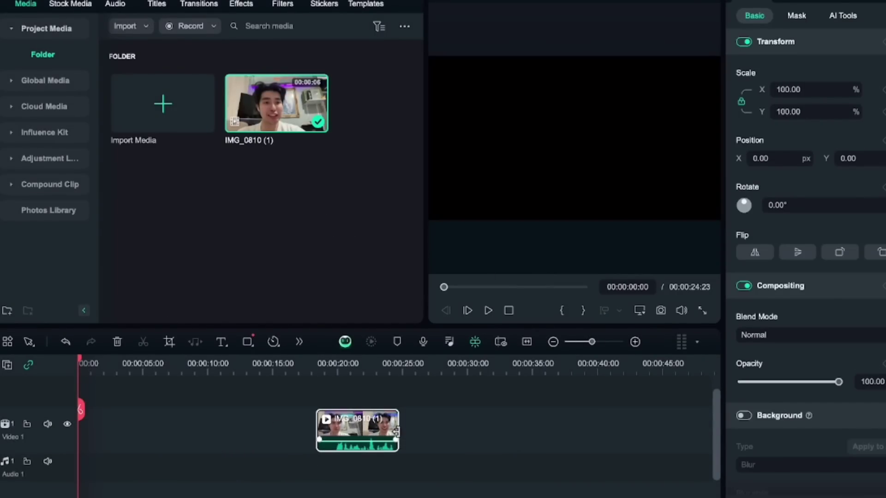
pyautogui.moveTo(398, 430); pyautogui.dragTo(461, 411)
pyautogui.moveTo(346, 431); pyautogui.dragTo(79, 438)
pyautogui.click(110, 433)
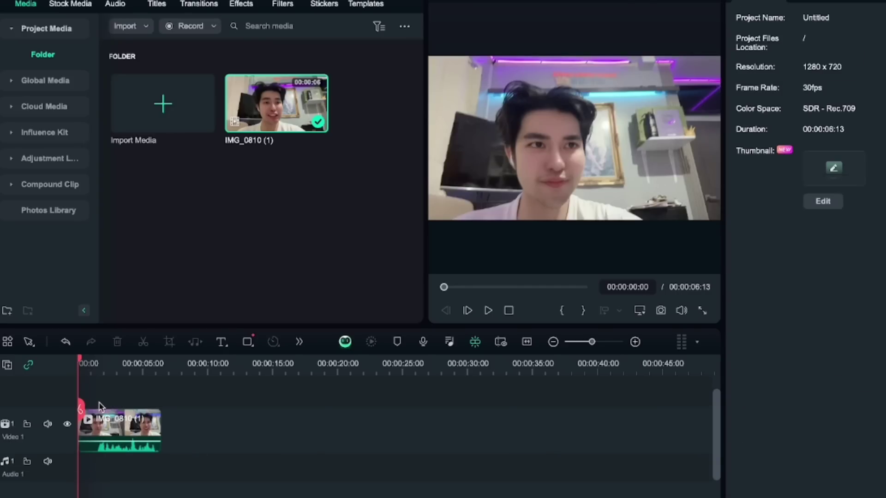
# Crop the clip to 1131 x 636.
pyautogui.click(169, 342)
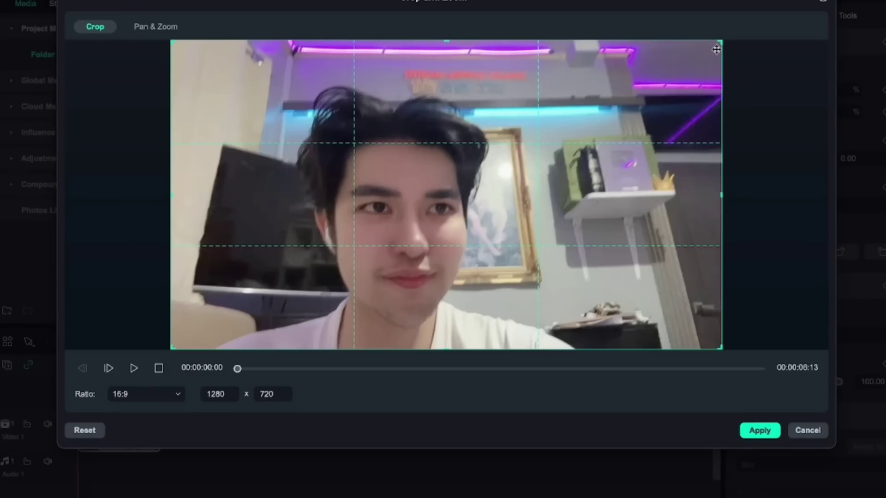
pyautogui.moveTo(720, 42); pyautogui.dragTo(656, 33)
pyautogui.click(776, 430)
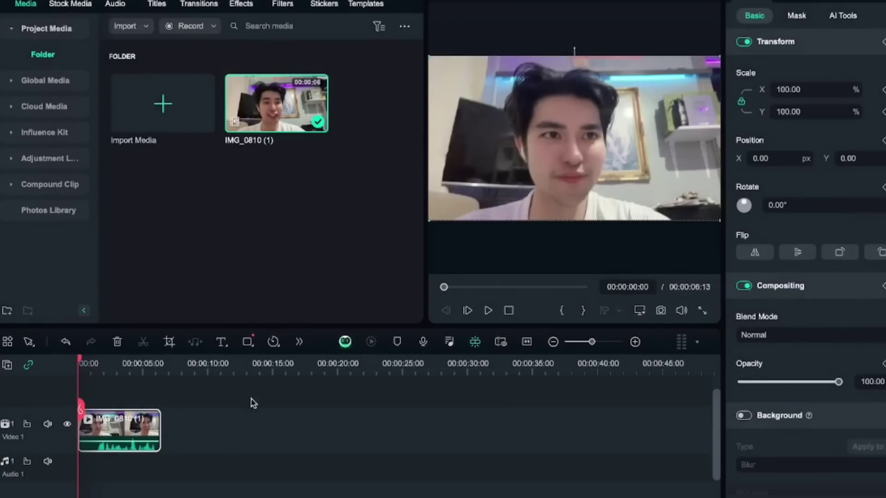
pyautogui.click(118, 383)
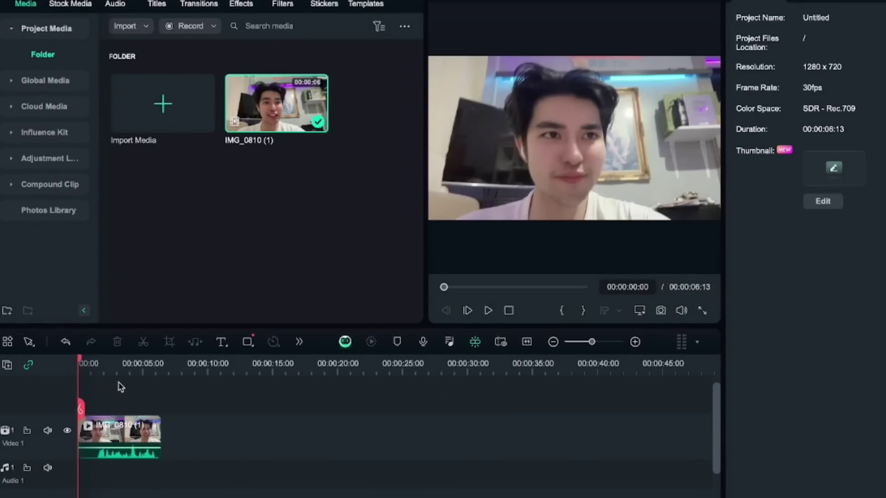
# Split the clip near 3 seconds, shift the second piece later to leave a gap, and play back.
pyautogui.moveTo(82, 400); pyautogui.dragTo(125, 412)
pyautogui.click(147, 345)
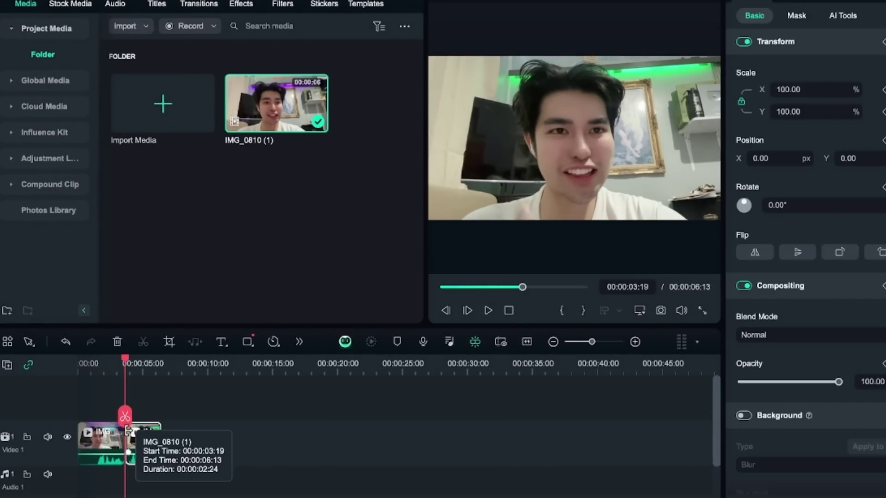
pyautogui.moveTo(142, 439); pyautogui.dragTo(201, 438)
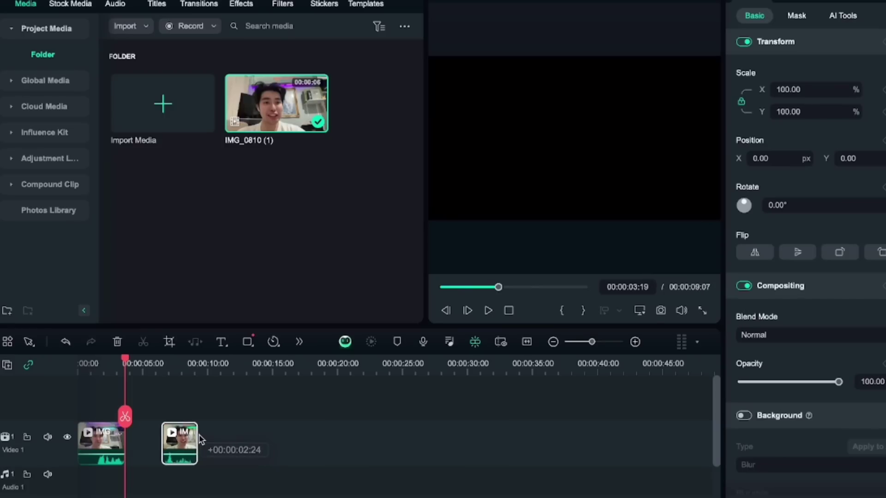
pyautogui.click(88, 410)
pyautogui.moveTo(125, 418); pyautogui.dragTo(91, 418)
pyautogui.press('space')
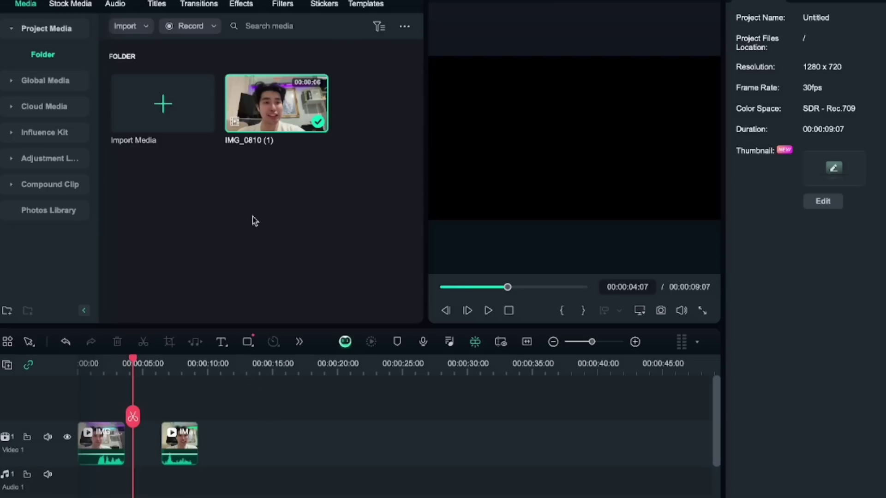
# Add a Dissolve transition after the first clip and play back the timeline.
pyautogui.click(200, 5)
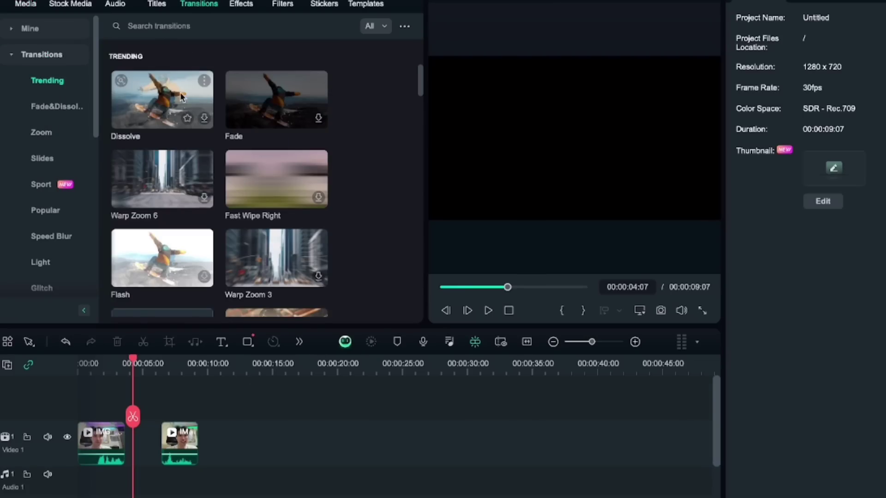
pyautogui.moveTo(181, 97); pyautogui.dragTo(147, 447)
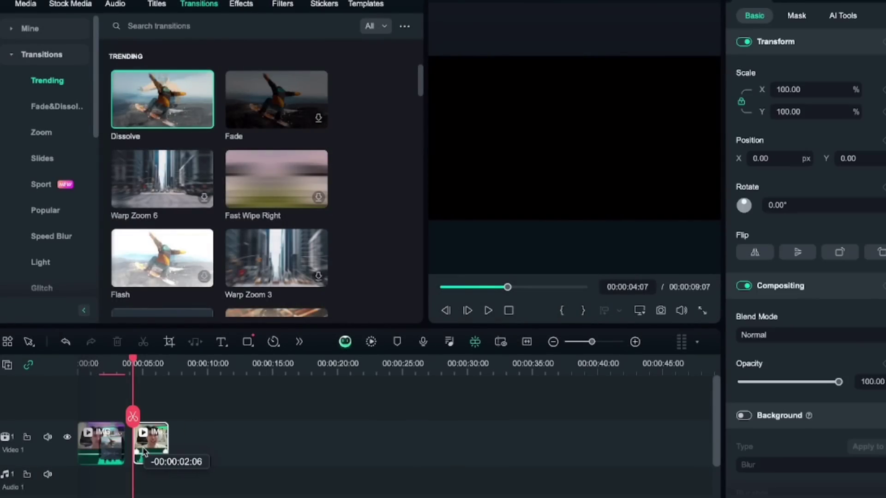
pyautogui.press('space')
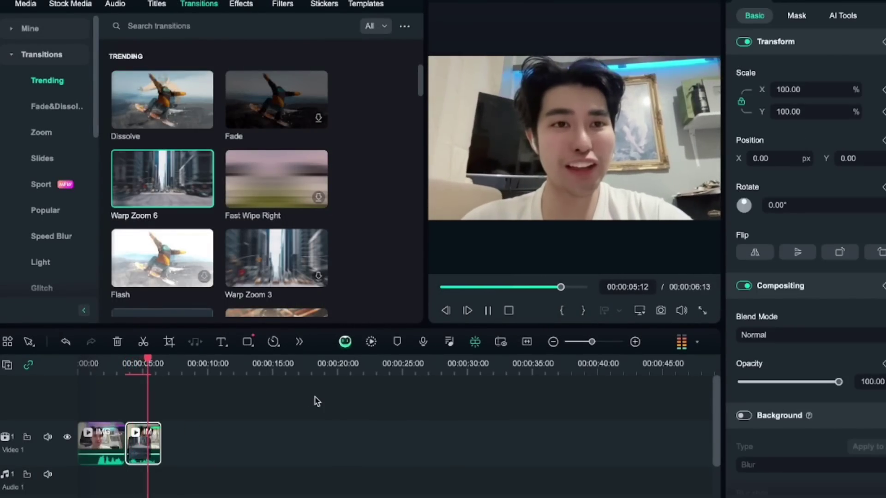
pyautogui.press('space')
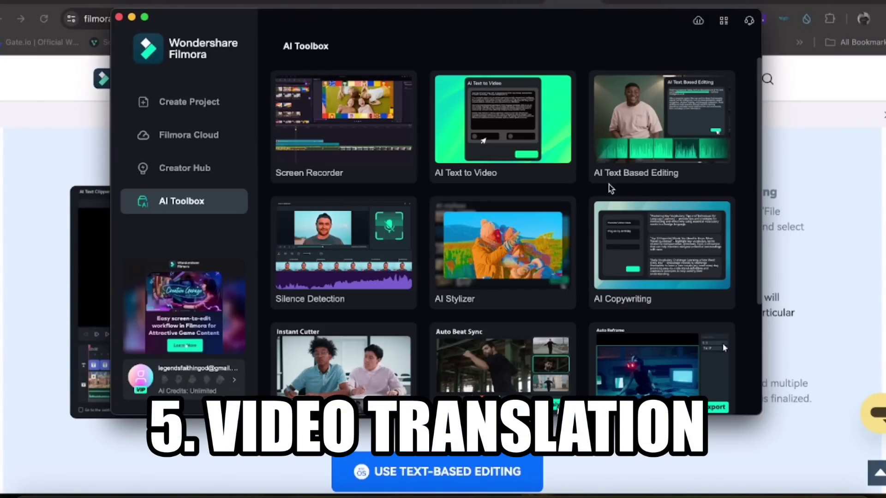
# Start AI Text Based Editing on a video from the AI Toolbox.
pyautogui.scroll(-3, 610, 188)
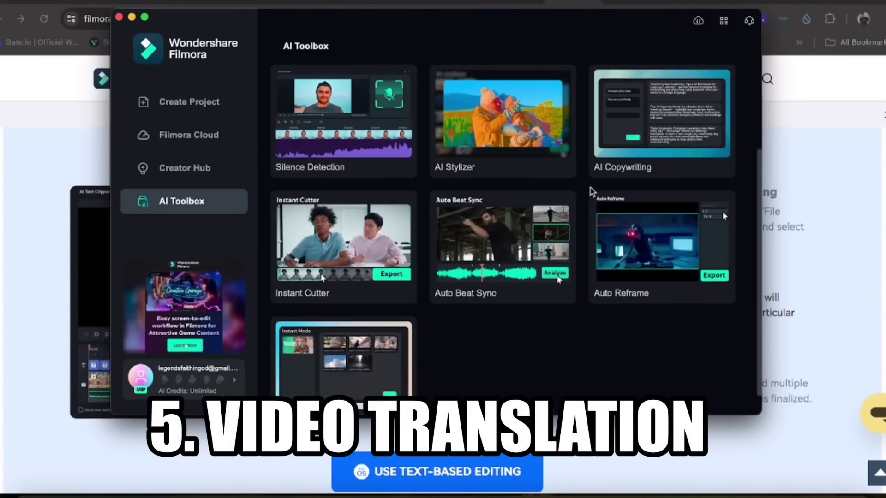
pyautogui.scroll(3, 593, 191)
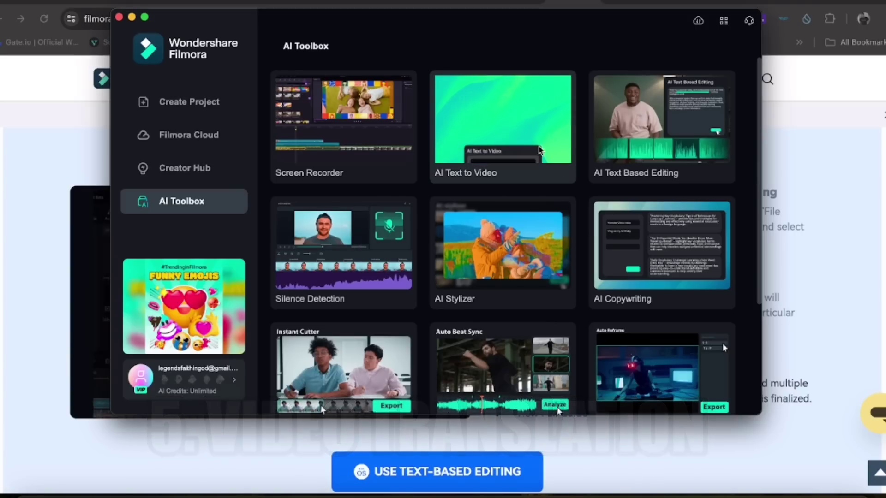
pyautogui.click(614, 138)
# AI-translate only the rough-cut title clip's text from English (US) into Spanish (Spain).
pyautogui.click(379, 177)
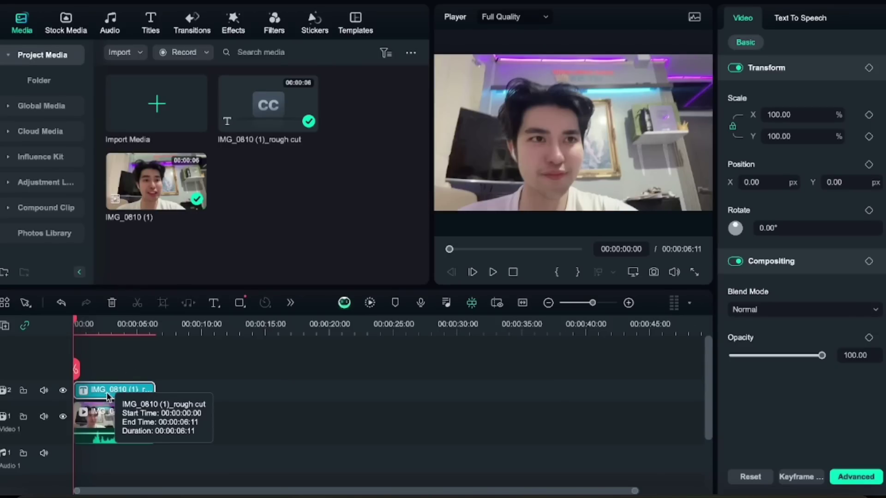
pyautogui.rightClick(108, 397)
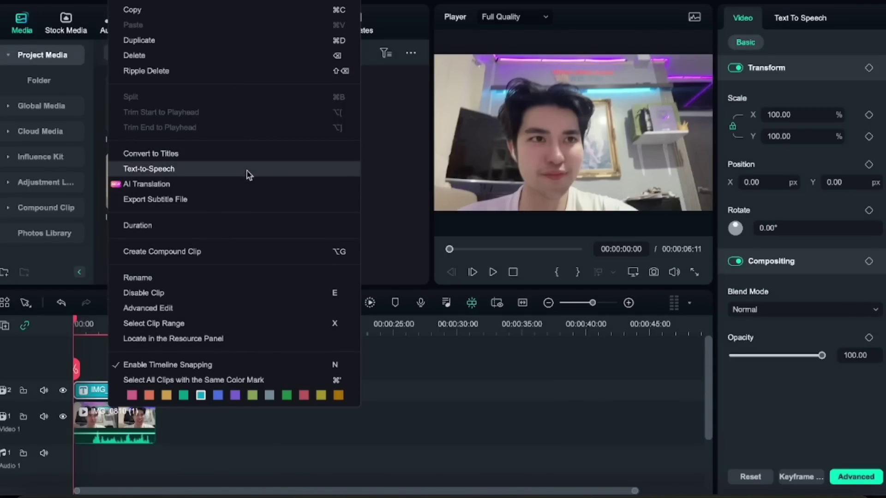
pyautogui.click(252, 184)
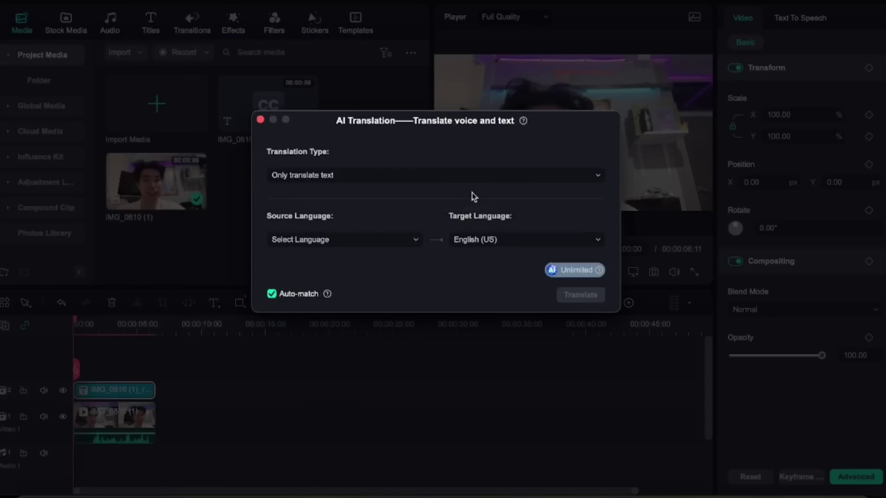
pyautogui.click(499, 179)
pyautogui.click(519, 206)
pyautogui.click(410, 241)
pyautogui.click(402, 257)
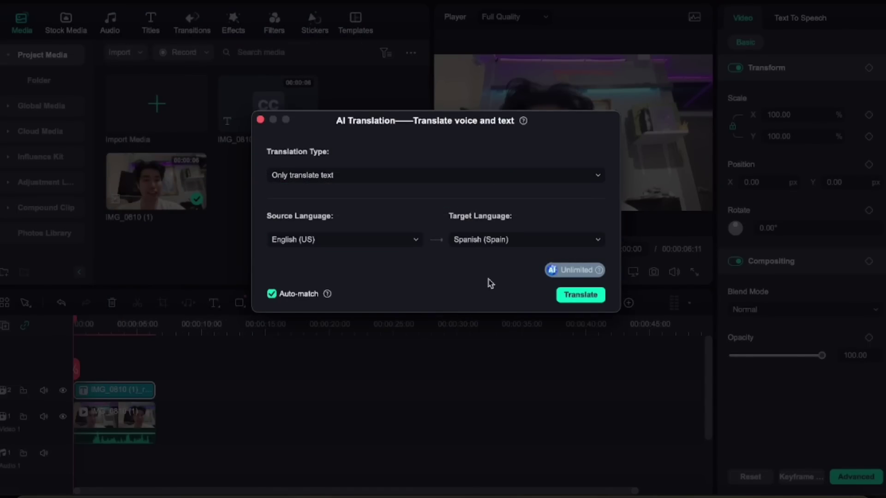
pyautogui.click(581, 295)
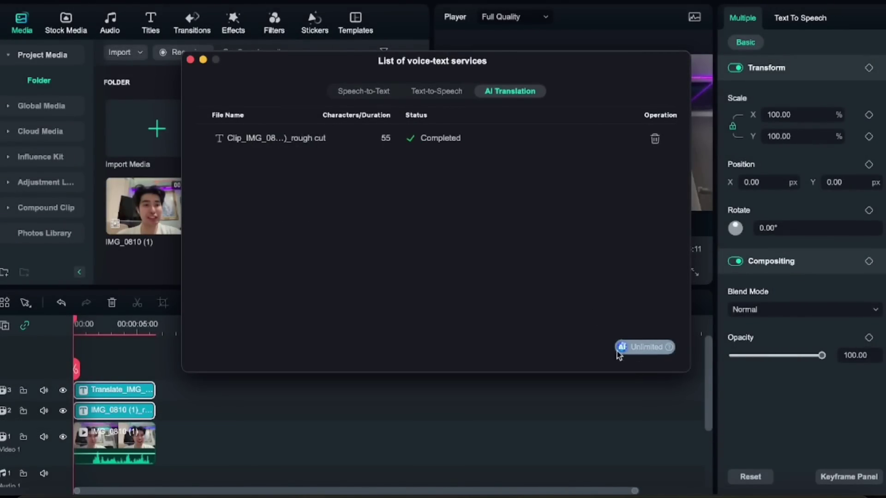
pyautogui.click(568, 401)
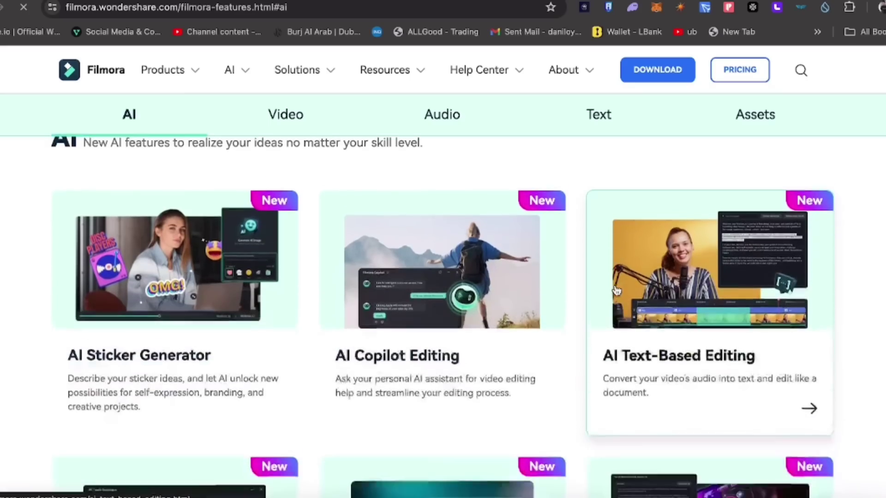
# Scroll the features page through the AI, Video, Audio, Text and Assets sections to the footer.
pyautogui.scroll(-5, 616, 291)
pyautogui.scroll(-7, 599, 323)
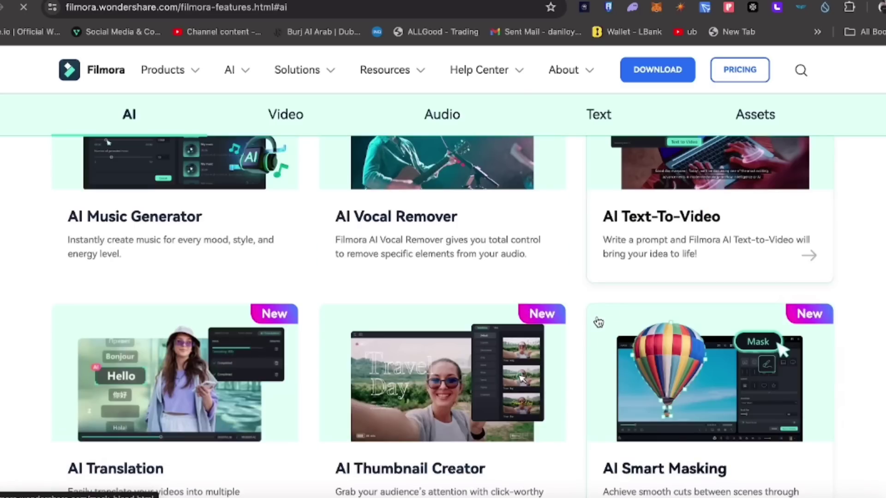
pyautogui.scroll(-9, 580, 332)
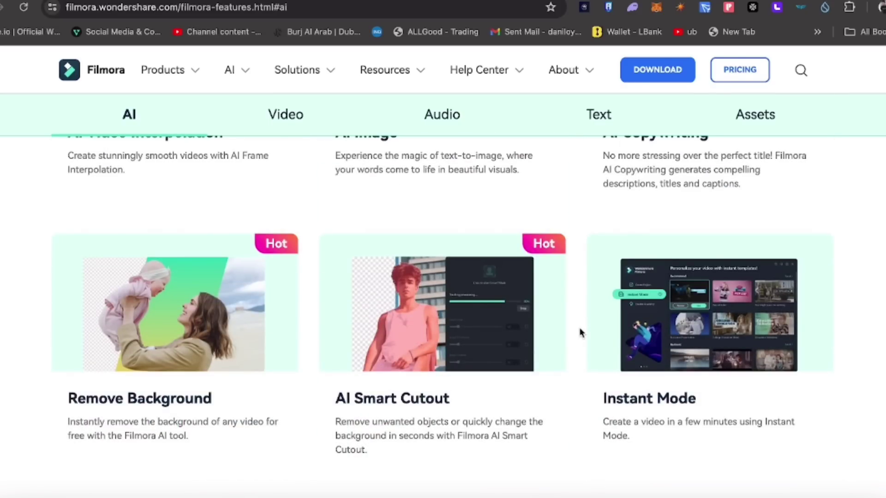
pyautogui.scroll(-10, 581, 332)
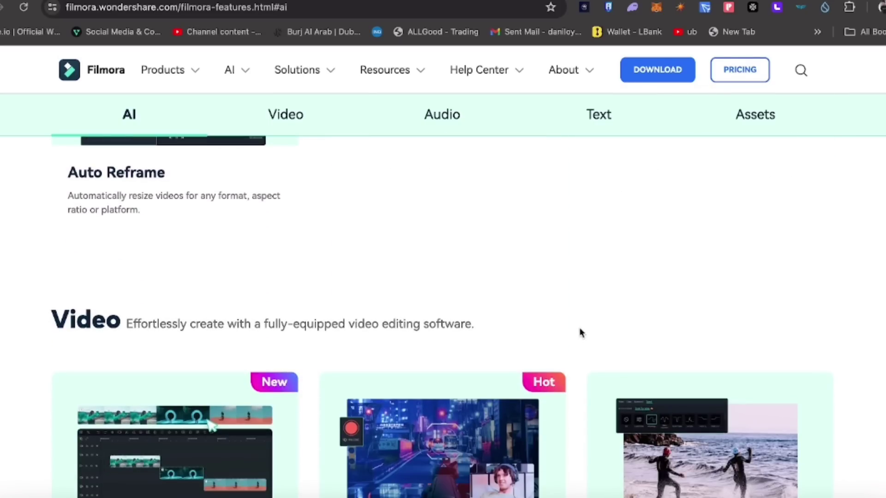
pyautogui.scroll(-8, 580, 332)
pyautogui.scroll(-9, 581, 332)
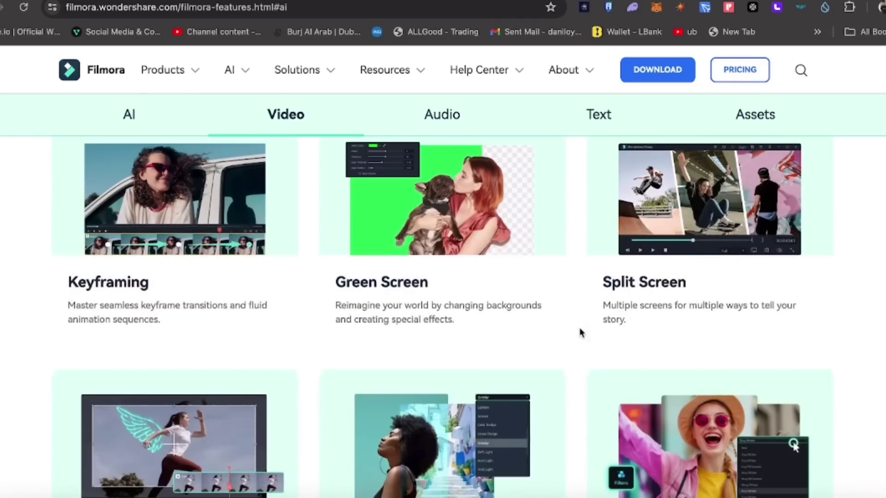
pyautogui.scroll(-7, 580, 332)
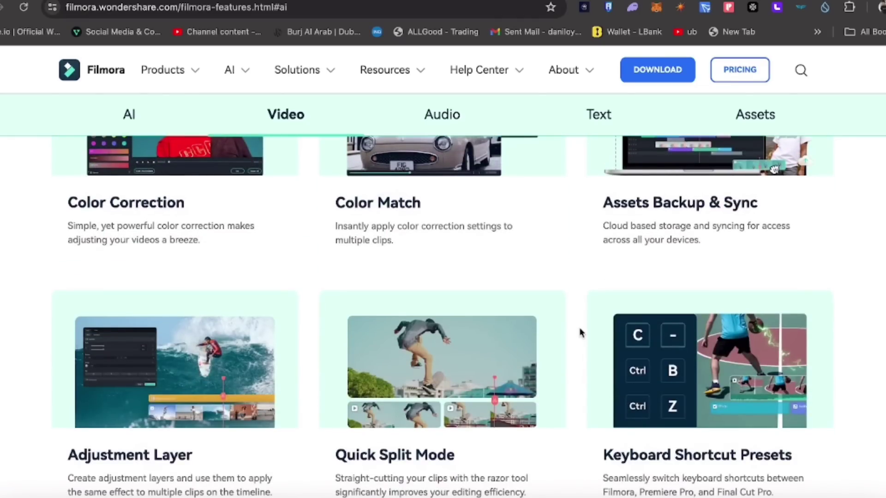
pyautogui.scroll(-10, 581, 332)
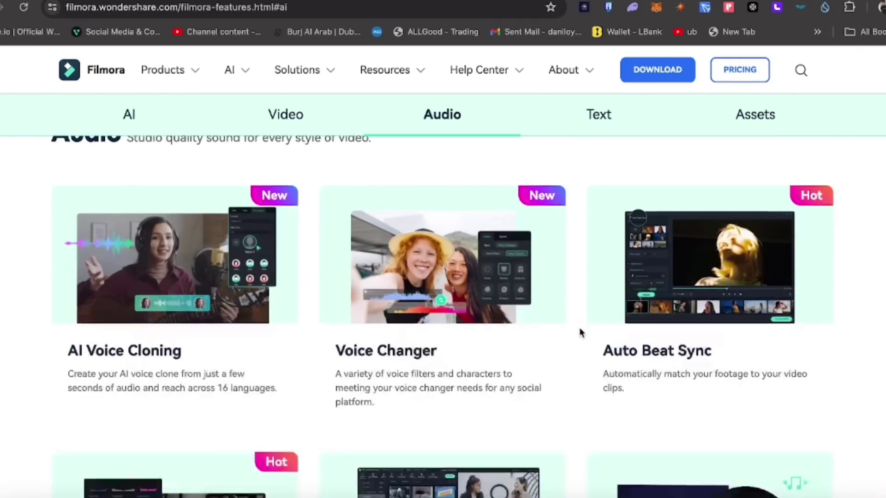
pyautogui.scroll(-18, 580, 332)
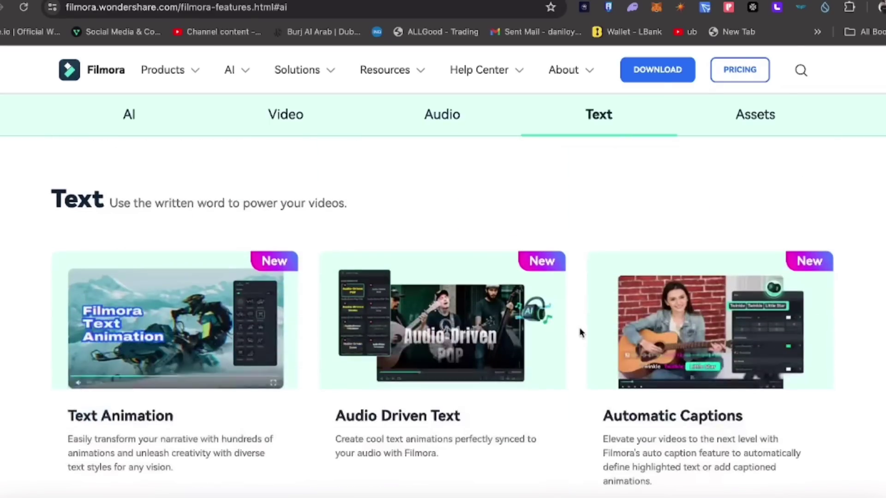
pyautogui.scroll(-6, 581, 332)
pyautogui.scroll(-19, 581, 332)
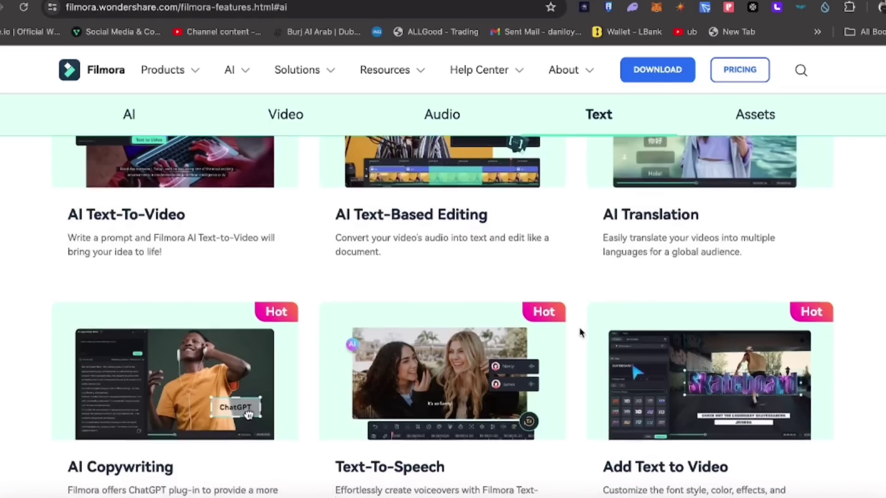
pyautogui.scroll(-15, 580, 332)
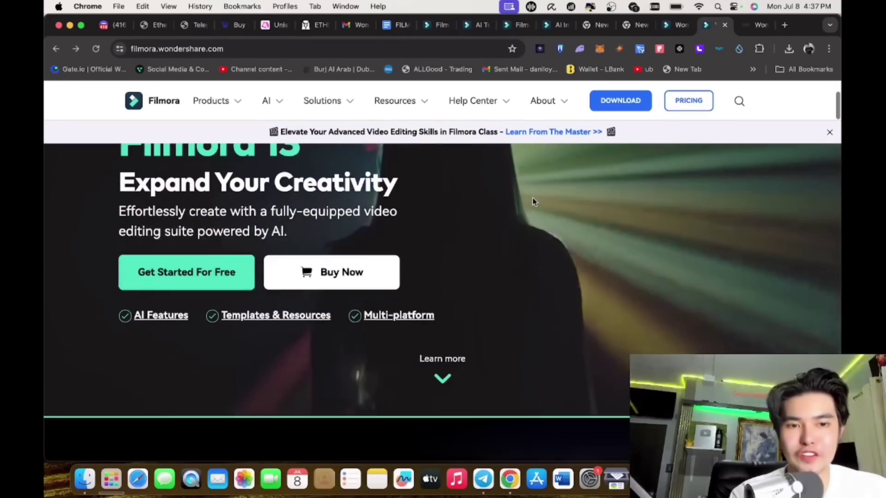
# Start the free Filmora download and scroll through the installation guidance.
pyautogui.click(195, 277)
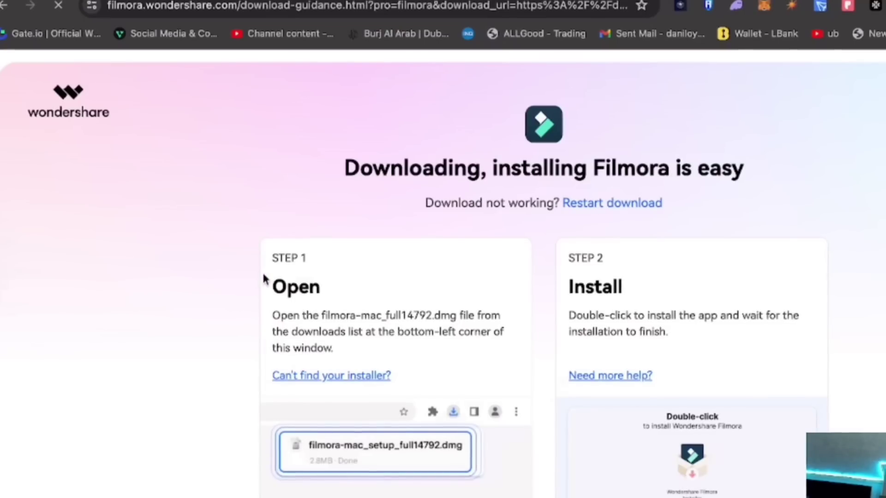
pyautogui.scroll(-3, 417, 401)
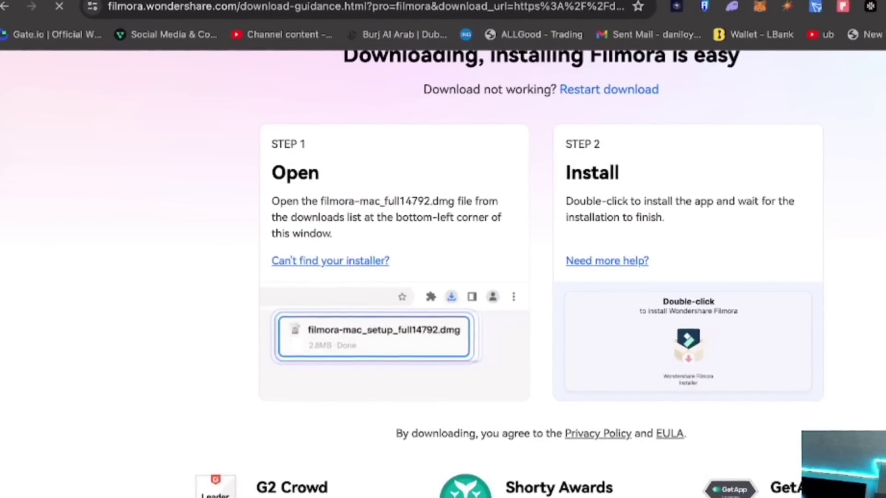
pyautogui.scroll(-1, 882, 255)
pyautogui.scroll(-1, 881, 255)
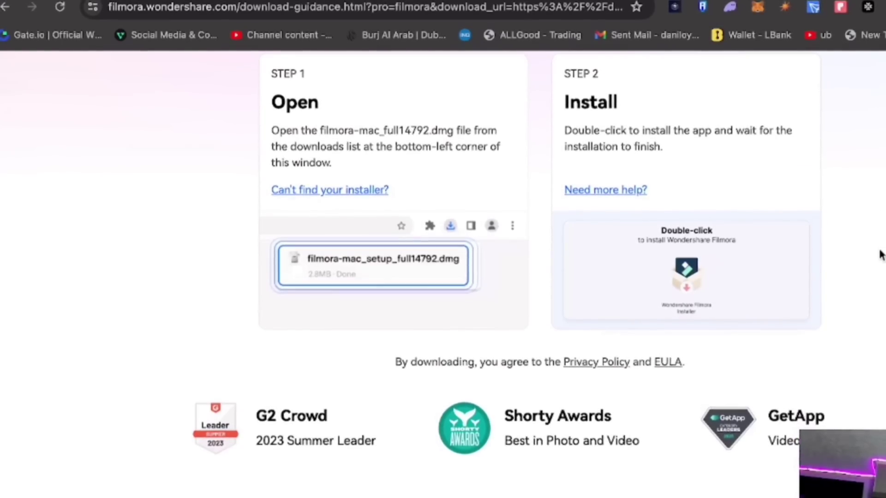
pyautogui.scroll(-3, 803, 228)
pyautogui.scroll(-3, 768, 200)
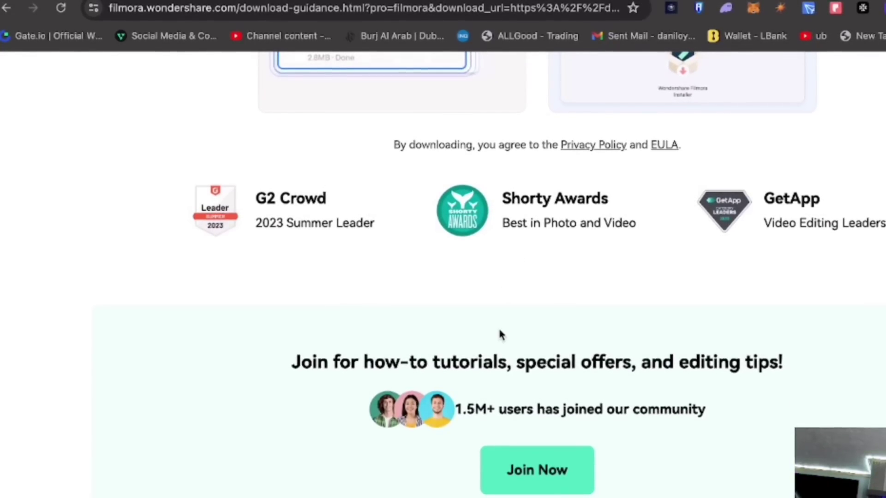
pyautogui.scroll(10, 500, 335)
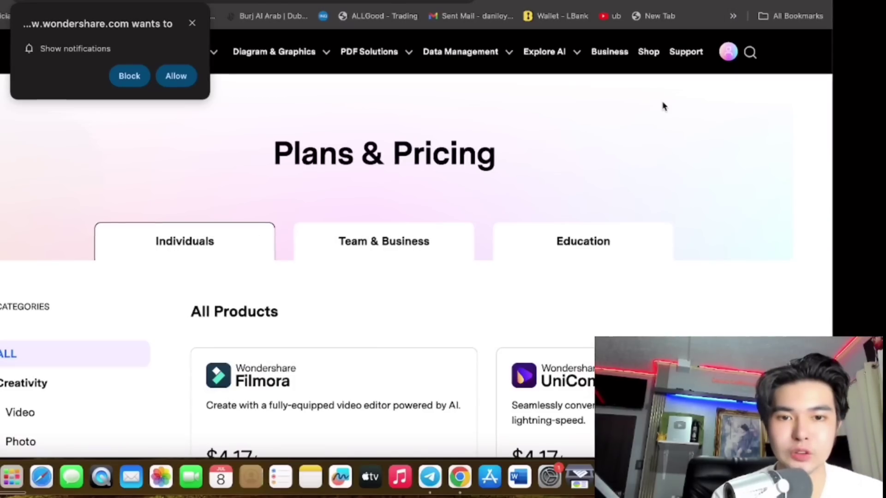
# Dismiss the notification request and open Filmora's purchase page via its product details.
pyautogui.click(192, 22)
pyautogui.scroll(-1, 280, 198)
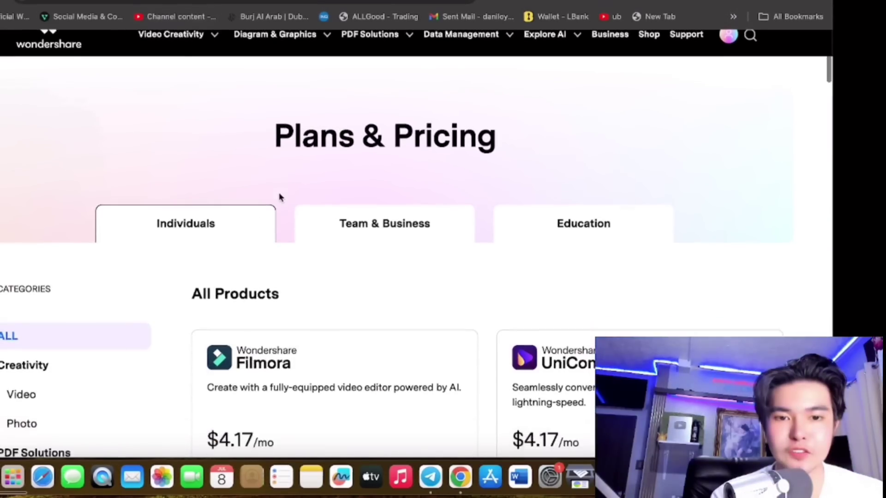
pyautogui.scroll(-5, 279, 197)
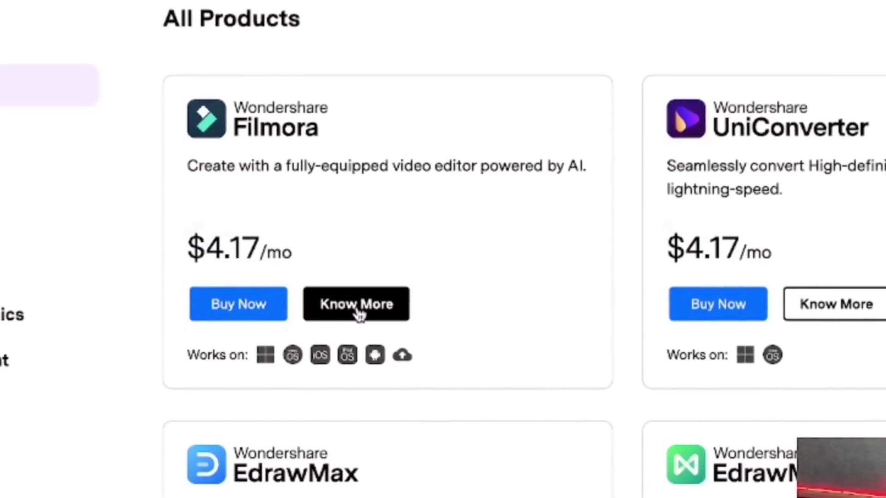
pyautogui.click(358, 310)
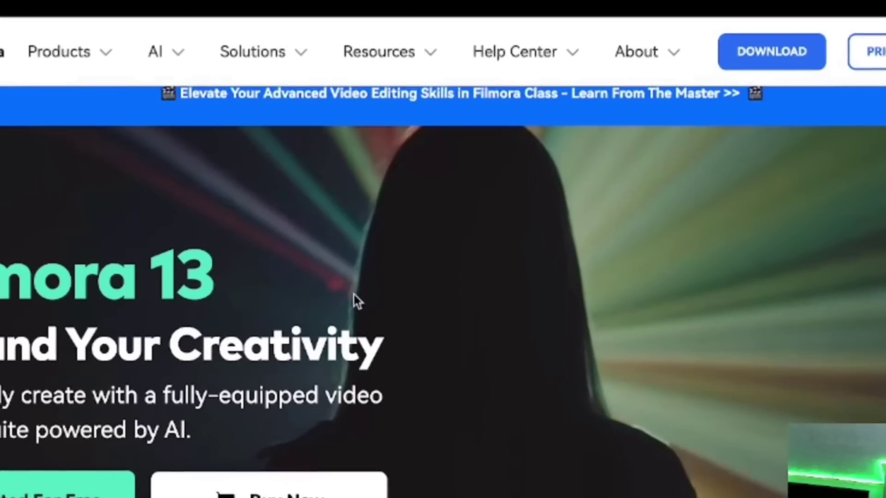
pyautogui.scroll(-5, 629, 328)
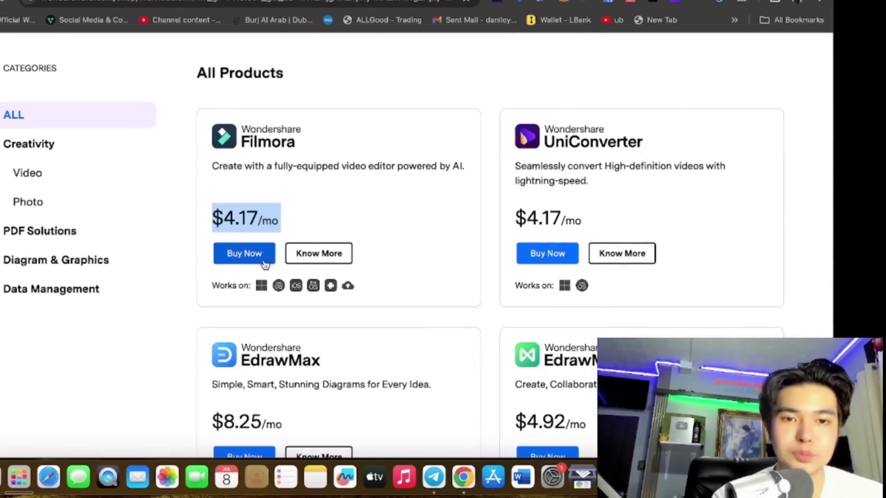
pyautogui.click(258, 260)
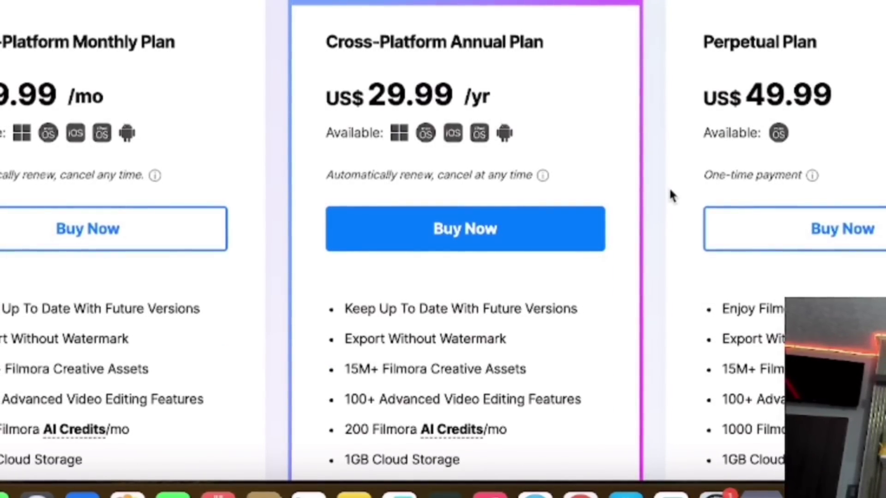
# Highlight the Perpetual US$49.99 one-time price, the Annual Plan title and its US$29.99/yr price.
pyautogui.scroll(-1, 671, 196)
pyautogui.tripleClick(780, 60)
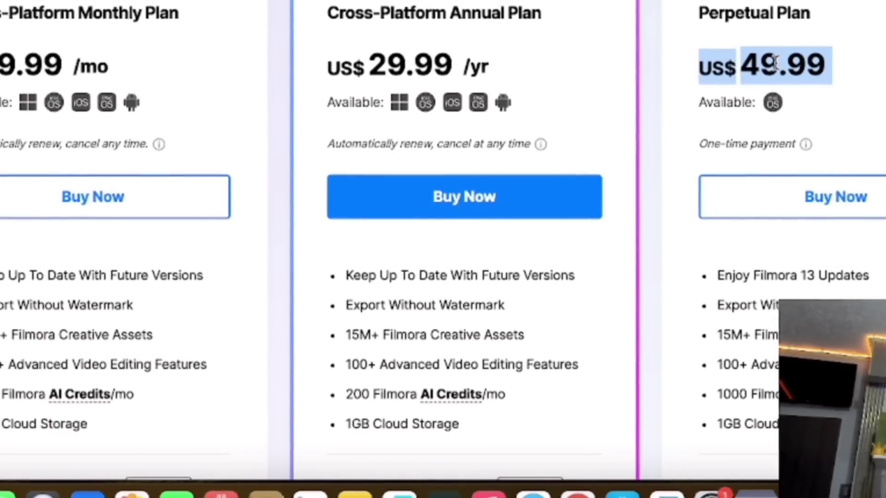
pyautogui.click(748, 161)
pyautogui.tripleClick(743, 144)
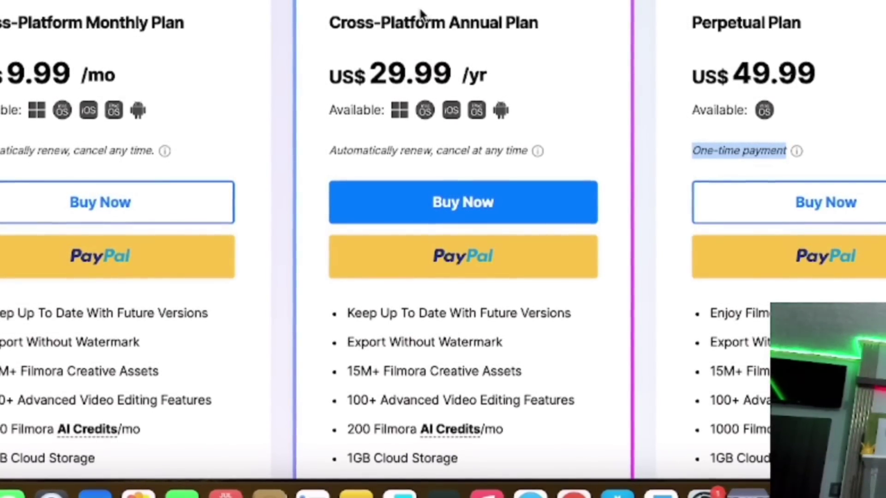
pyautogui.click(414, 24)
pyautogui.tripleClick(414, 24)
pyautogui.scroll(-1, 419, 74)
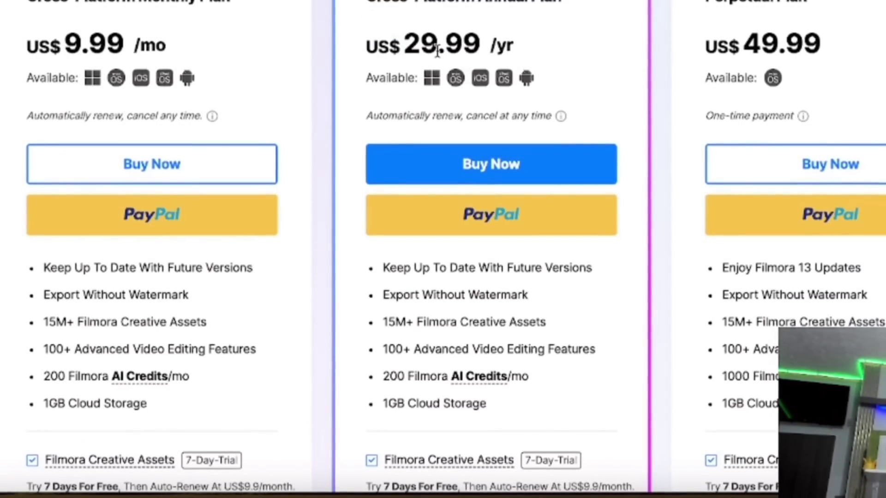
pyautogui.tripleClick(437, 48)
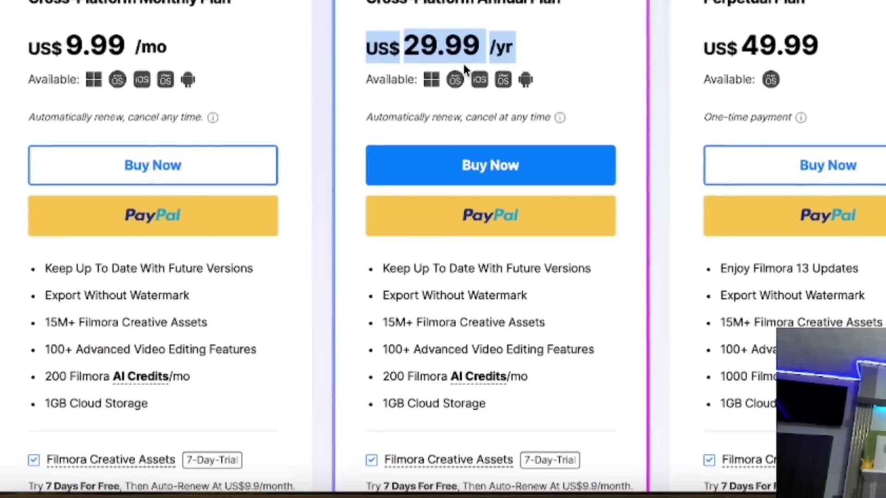
pyautogui.click(503, 219)
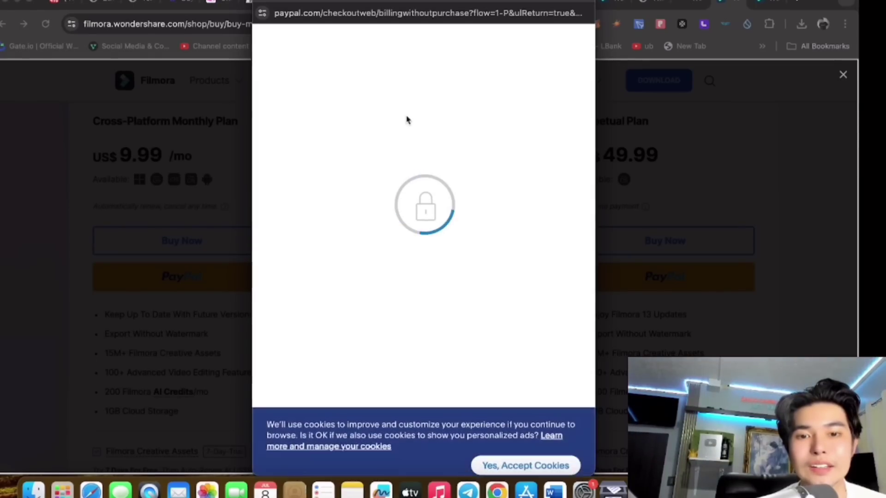
pyautogui.click(524, 459)
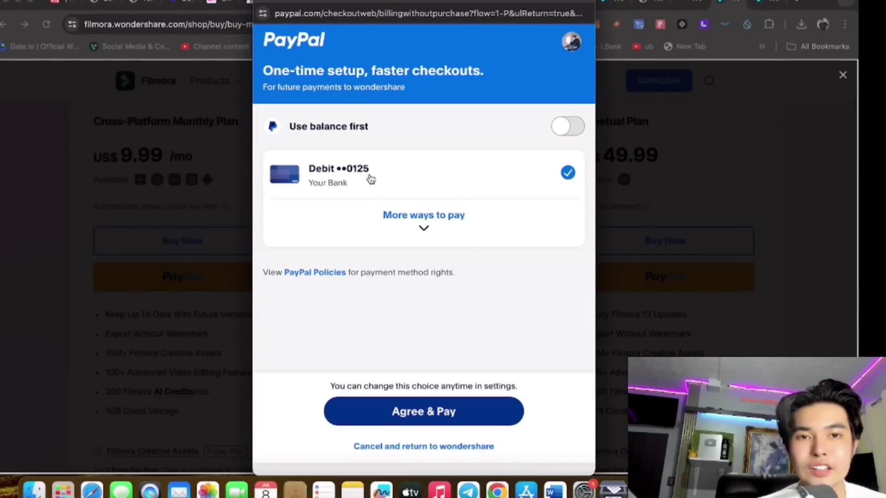
pyautogui.click(261, 2)
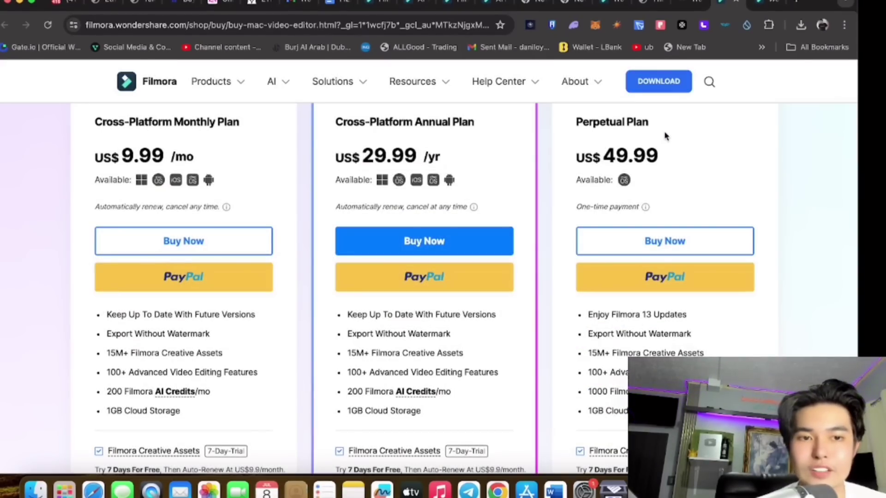
# Highlight the Monthly plan's US$9.99/mo price and the Cross-Platform Annual Plan heading.
pyautogui.scroll(-10, 528, 175)
pyautogui.scroll(2, 528, 177)
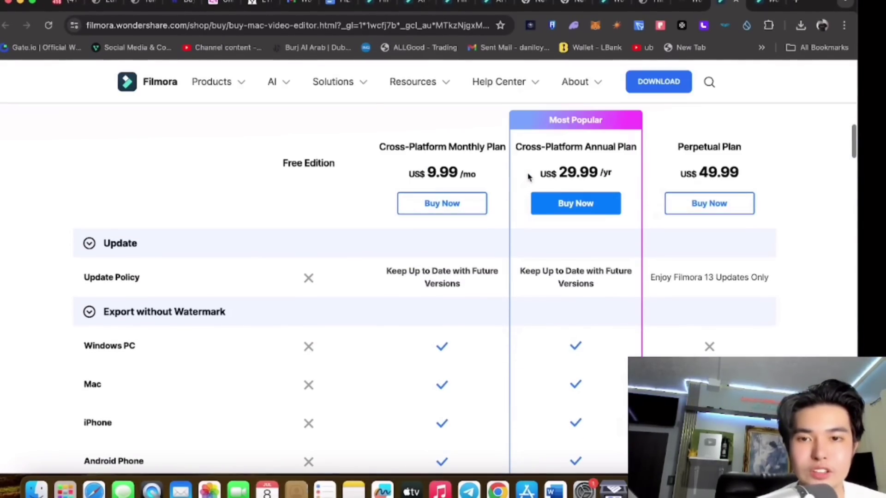
pyautogui.scroll(-3, 480, 178)
pyautogui.scroll(2, 475, 238)
pyautogui.scroll(-1, 312, 249)
pyautogui.scroll(-2, 312, 250)
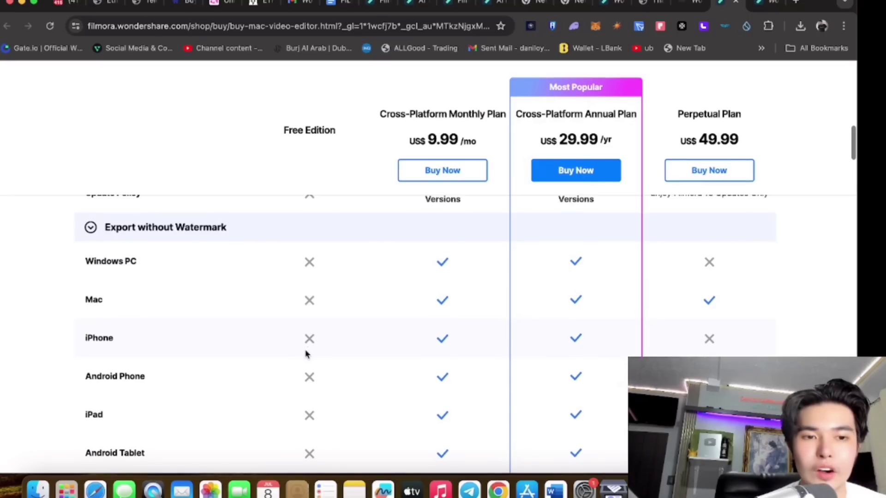
pyautogui.scroll(-5, 307, 352)
pyautogui.scroll(5, 379, 306)
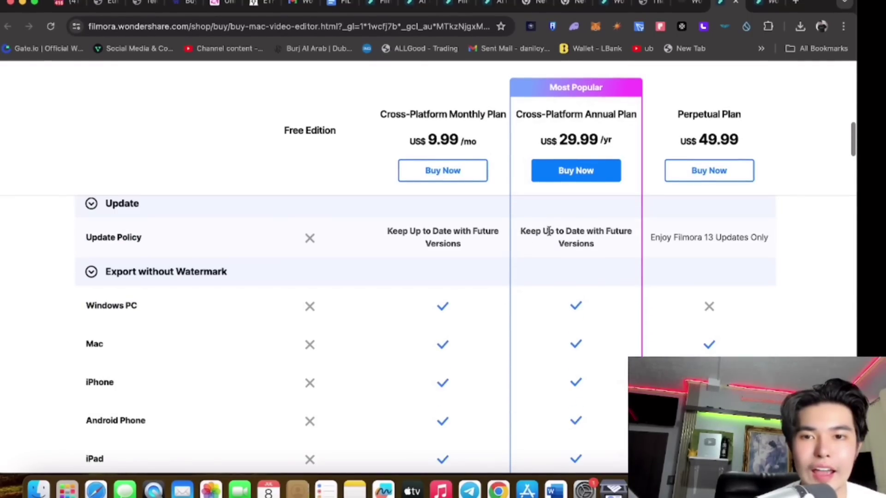
pyautogui.scroll(2, 447, 164)
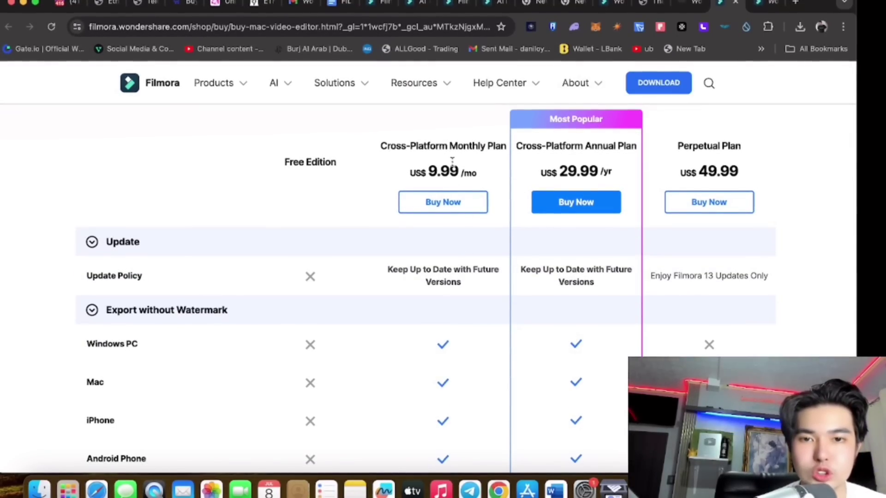
pyautogui.tripleClick(443, 166)
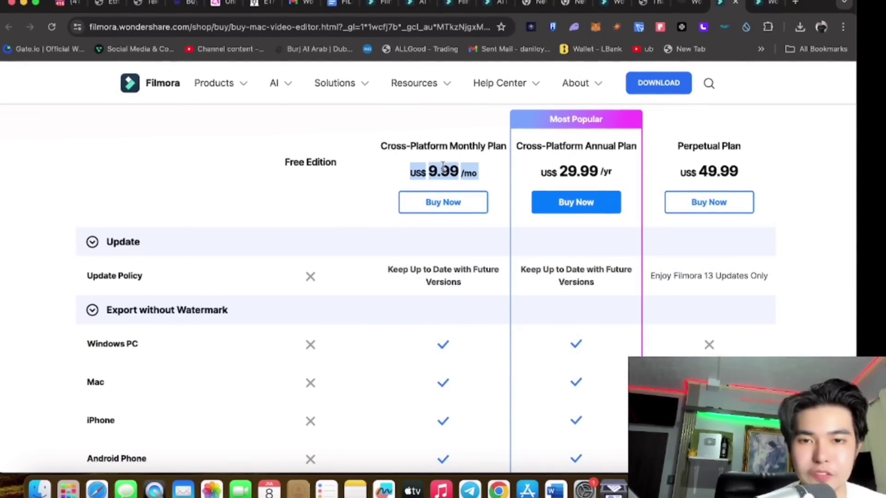
pyautogui.tripleClick(554, 146)
# Expand the Export without Watermark section in the comparison table to show device rows.
pyautogui.scroll(-4, 539, 223)
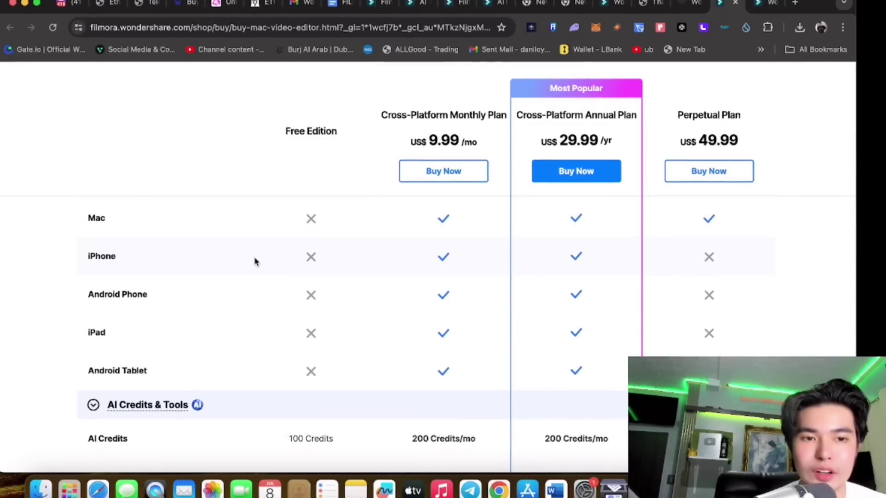
pyautogui.scroll(5, 255, 262)
pyautogui.scroll(-1, 476, 309)
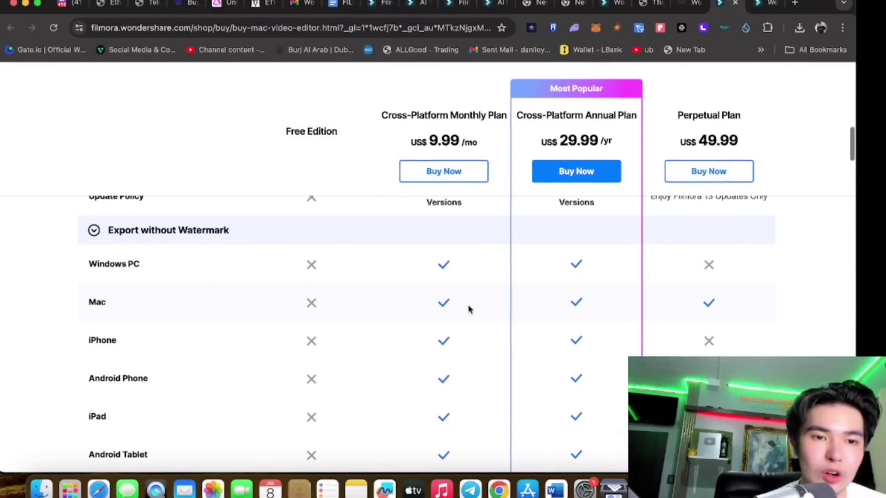
pyautogui.scroll(-2, 468, 313)
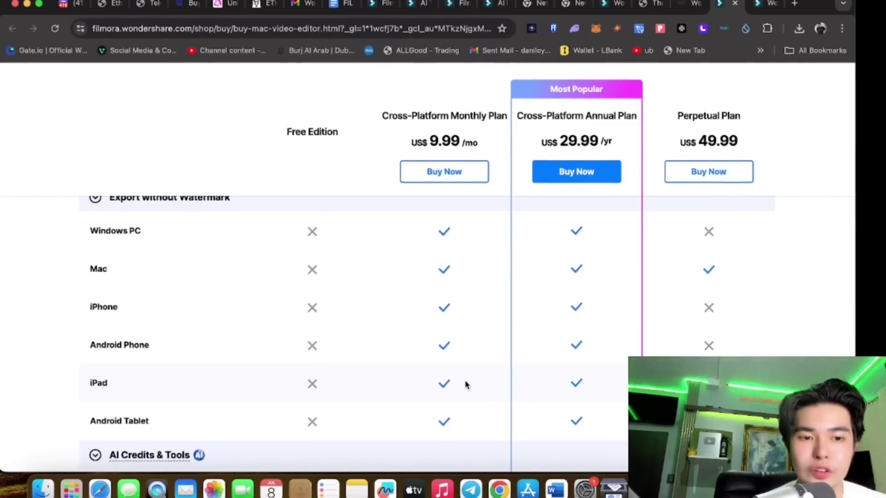
pyautogui.scroll(6, 470, 422)
pyautogui.scroll(-6, 471, 423)
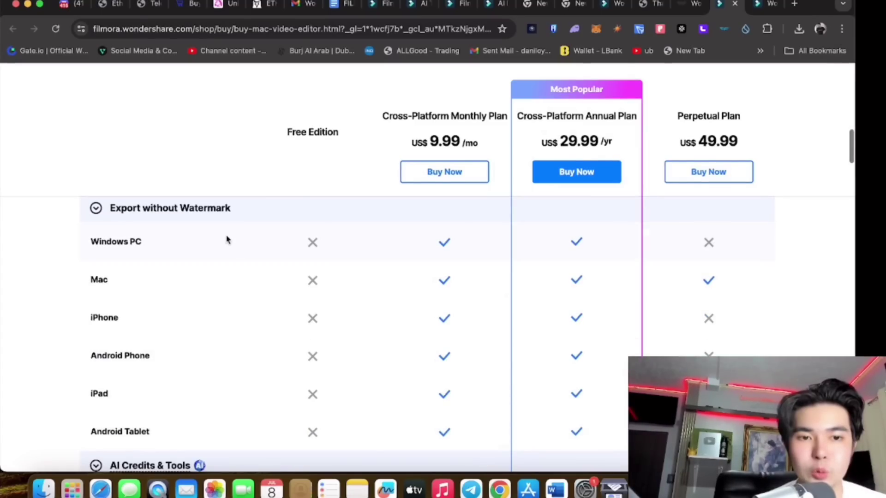
pyautogui.click(196, 209)
pyautogui.doubleClick(196, 209)
pyautogui.click(195, 208)
pyautogui.click(196, 209)
pyautogui.click(196, 209)
# Scroll the comparison table to the AI Credits & Tools rows for each plan.
pyautogui.scroll(4, 311, 250)
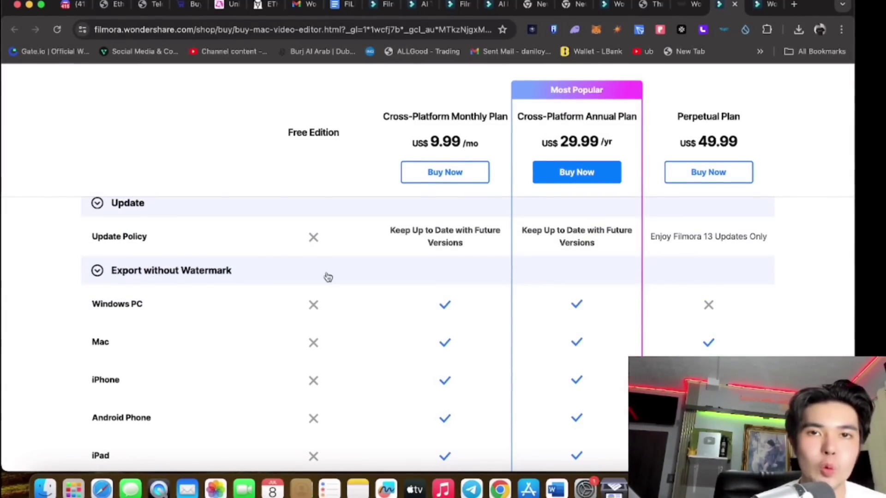
pyautogui.scroll(2, 307, 254)
pyautogui.scroll(-1, 461, 263)
pyautogui.scroll(-6, 530, 251)
pyautogui.scroll(3, 574, 242)
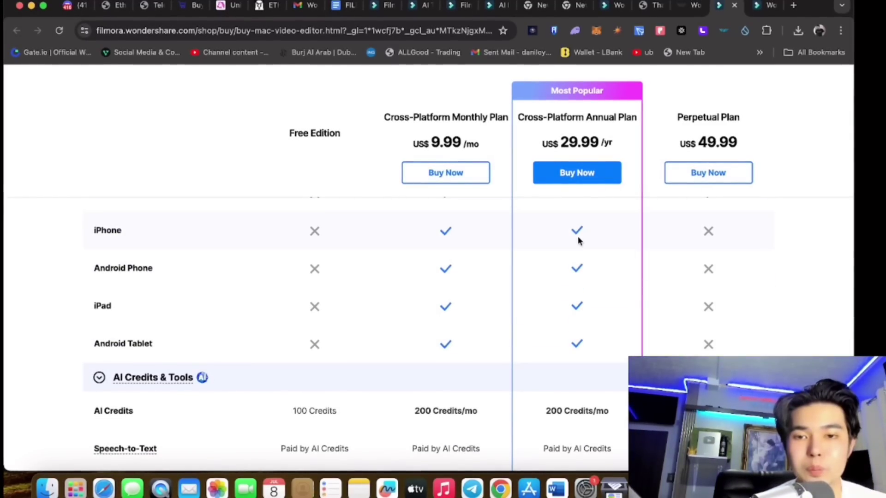
pyautogui.scroll(3, 519, 207)
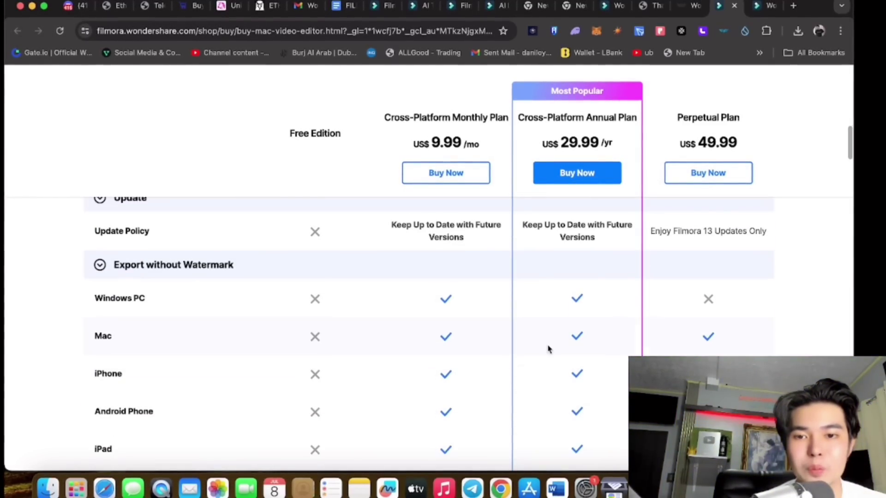
pyautogui.scroll(1, 542, 280)
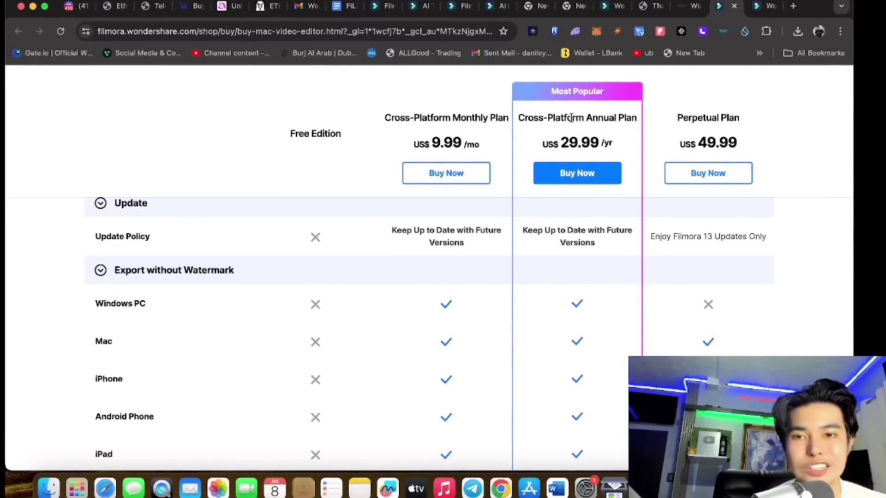
pyautogui.scroll(-3, 587, 251)
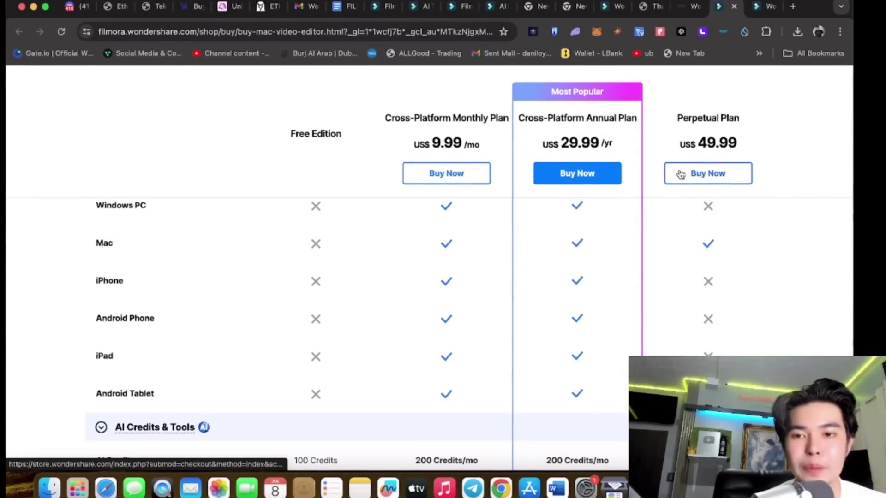
pyautogui.scroll(1, 627, 257)
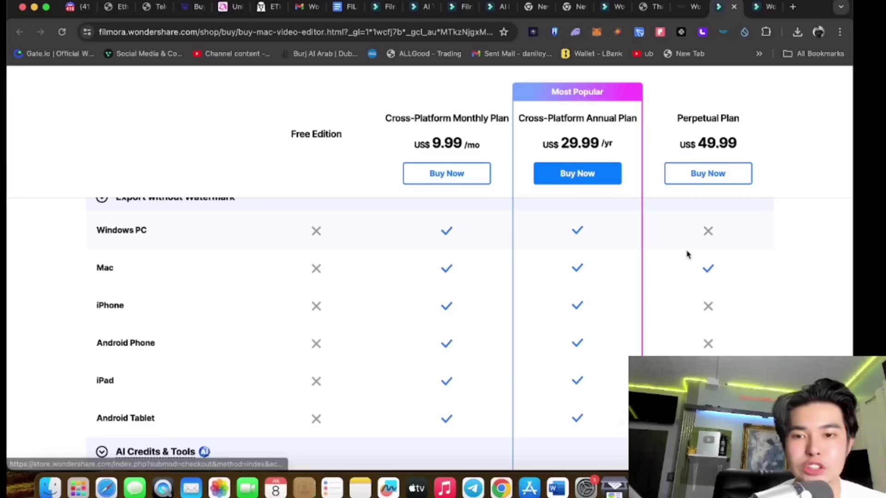
pyautogui.scroll(-4, 705, 270)
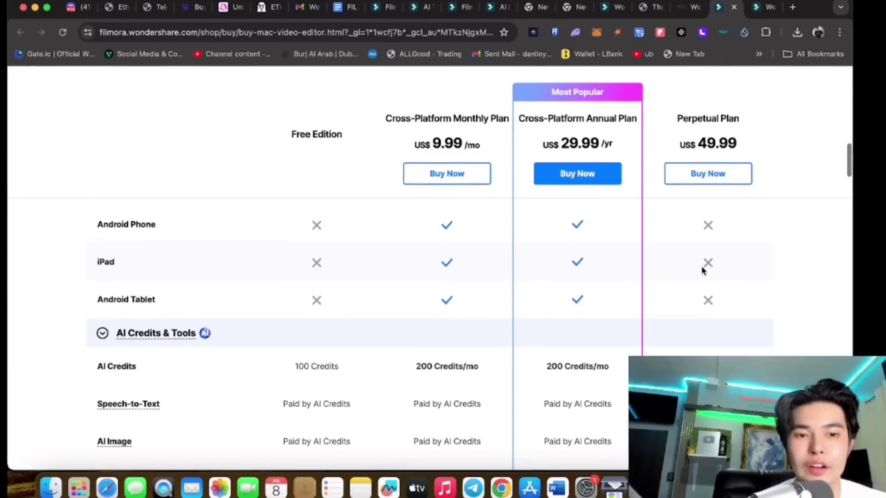
pyautogui.scroll(5, 306, 225)
pyautogui.scroll(1, 209, 236)
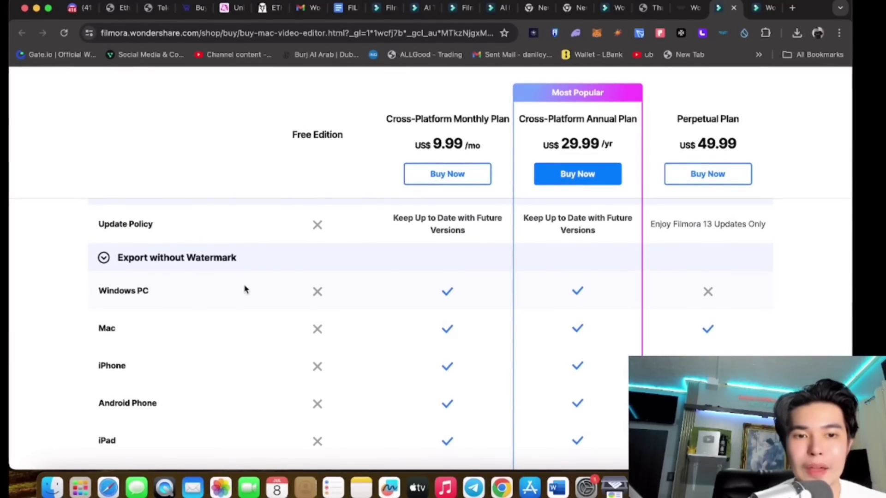
pyautogui.scroll(-10, 245, 289)
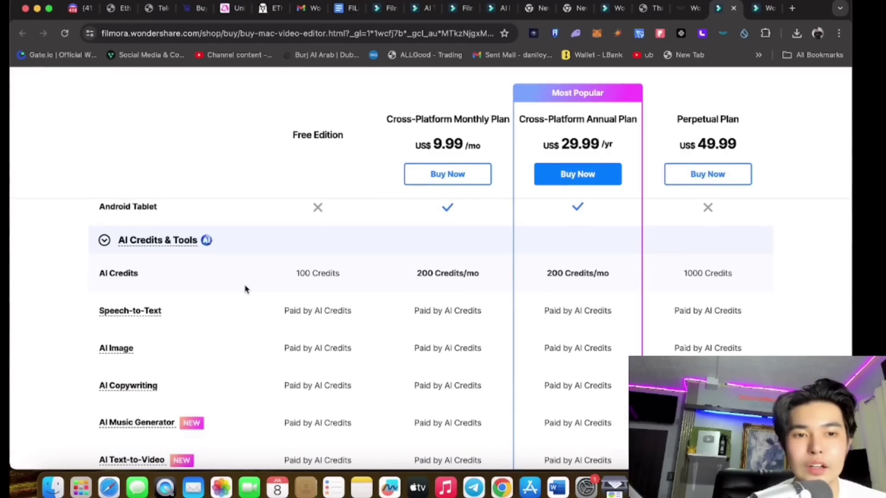
pyautogui.scroll(-1, 246, 289)
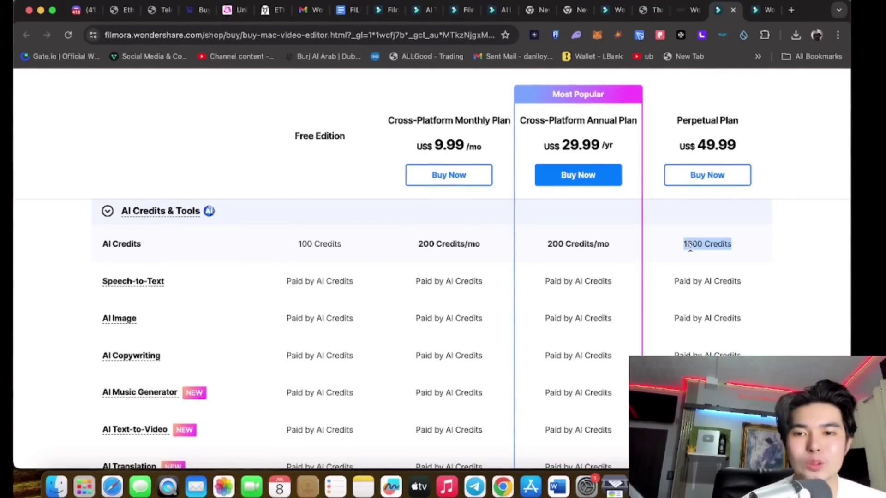
pyautogui.scroll(-5, 611, 254)
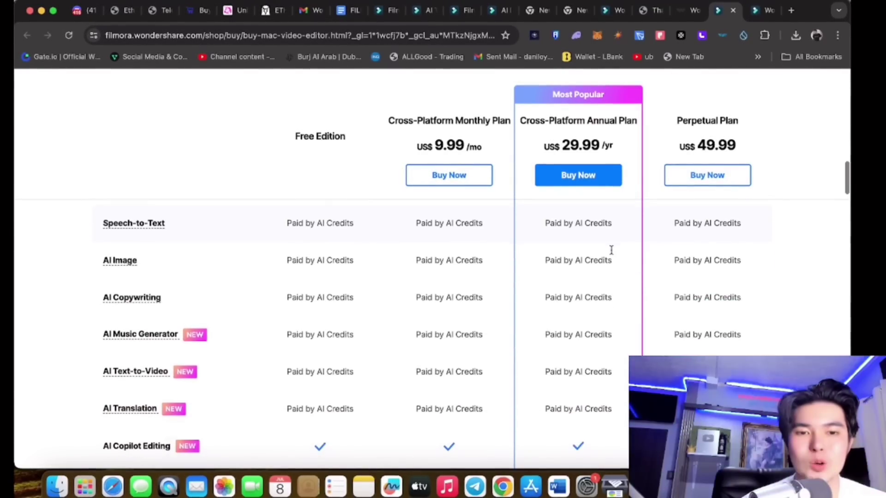
pyautogui.scroll(-3, 560, 286)
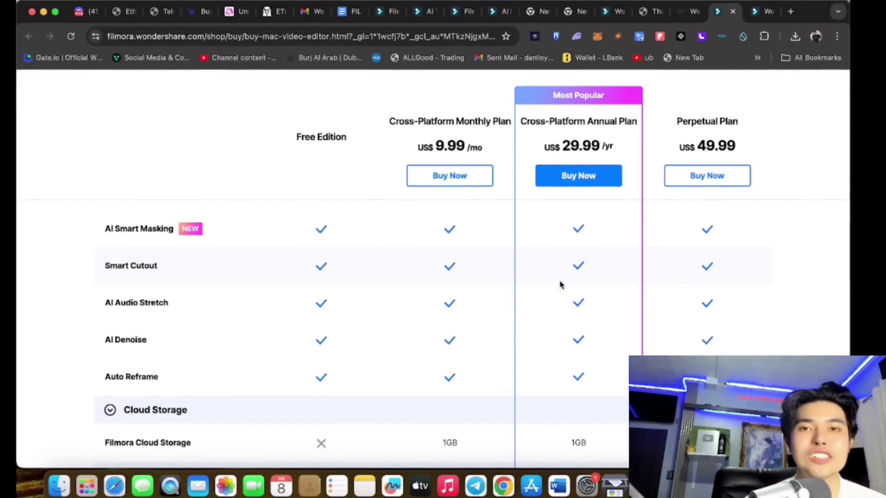
pyautogui.scroll(-3, 560, 285)
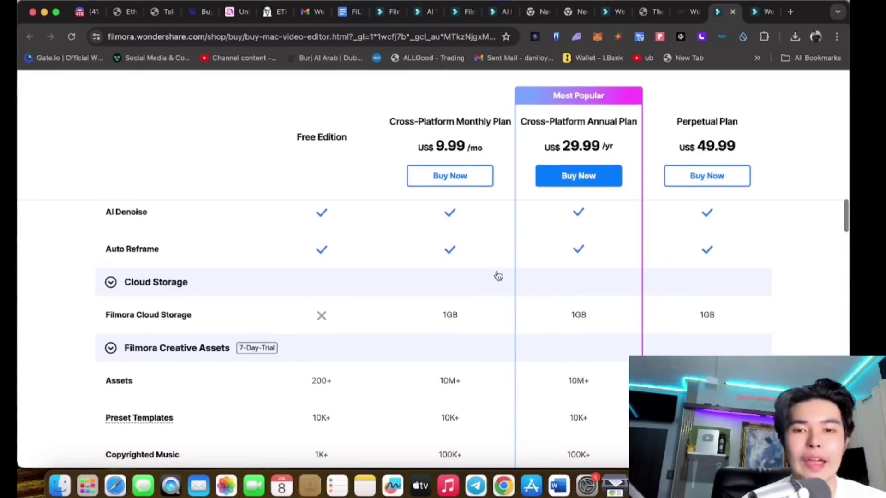
pyautogui.scroll(-1, 498, 276)
pyautogui.scroll(-1, 466, 276)
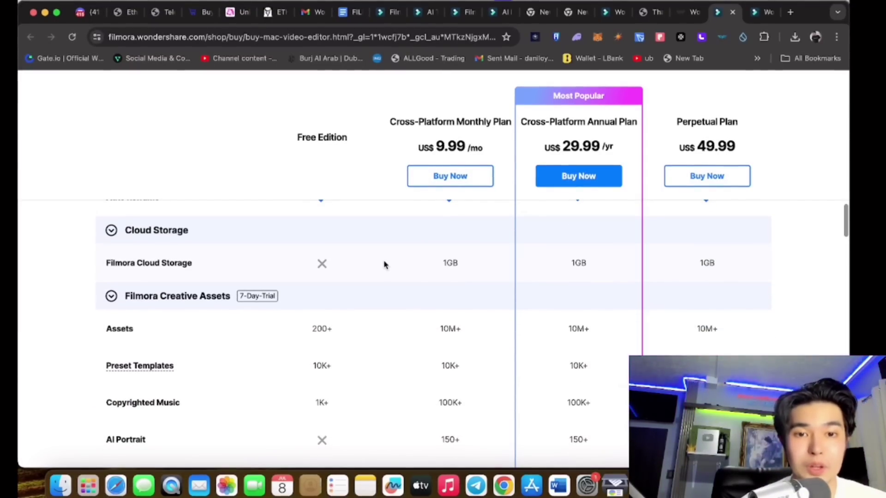
pyautogui.scroll(-2, 384, 265)
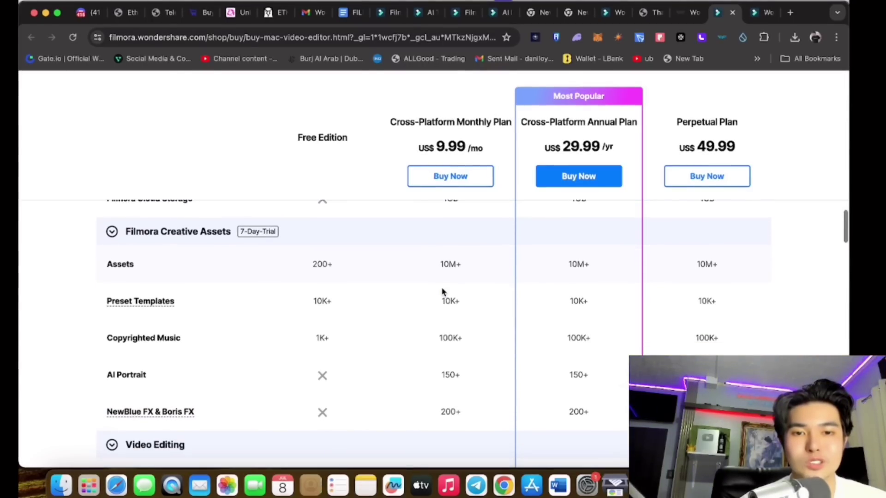
pyautogui.scroll(-1, 442, 300)
pyautogui.scroll(-1, 445, 313)
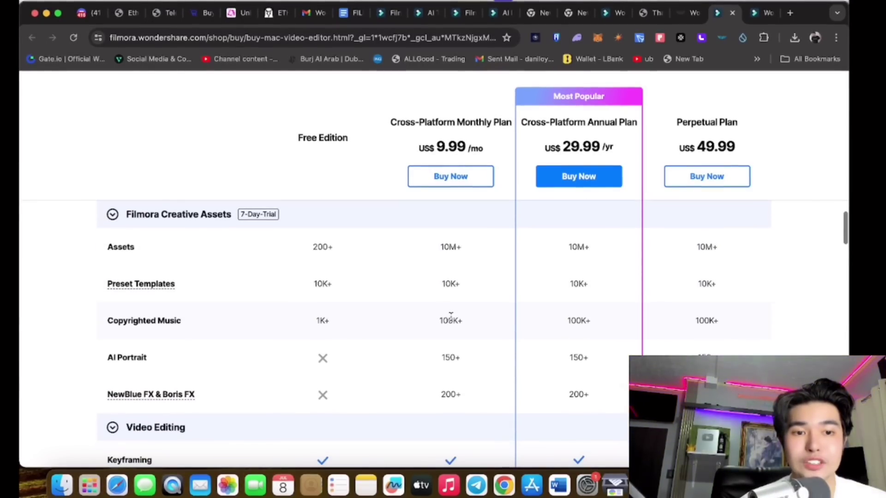
pyautogui.scroll(-3, 451, 318)
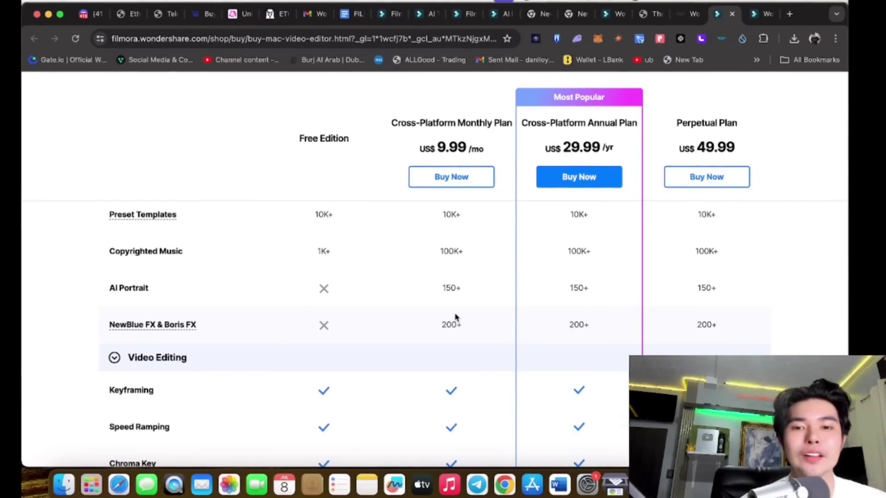
pyautogui.scroll(-1, 462, 313)
pyautogui.scroll(-6, 460, 309)
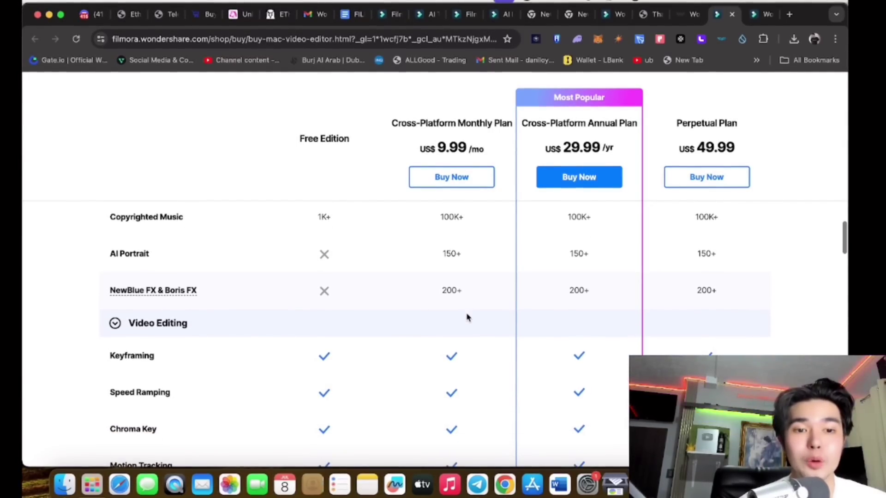
pyautogui.scroll(-5, 461, 327)
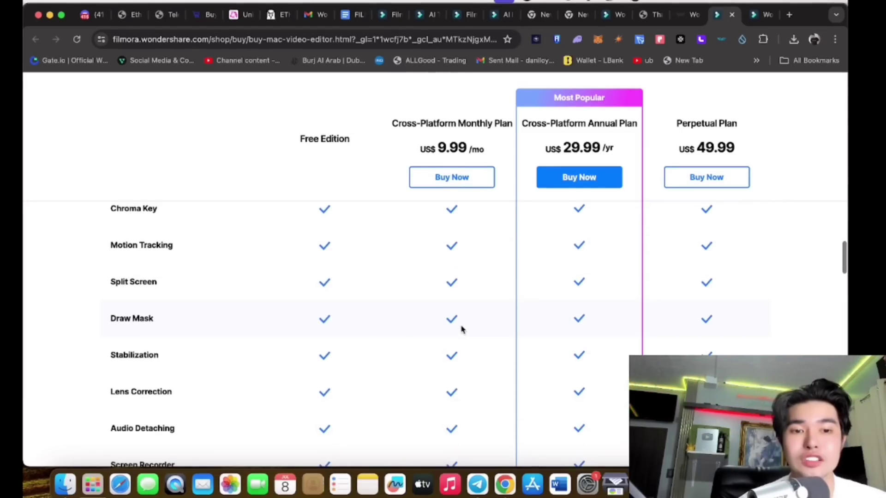
pyautogui.scroll(-10, 477, 308)
pyautogui.scroll(-15, 421, 306)
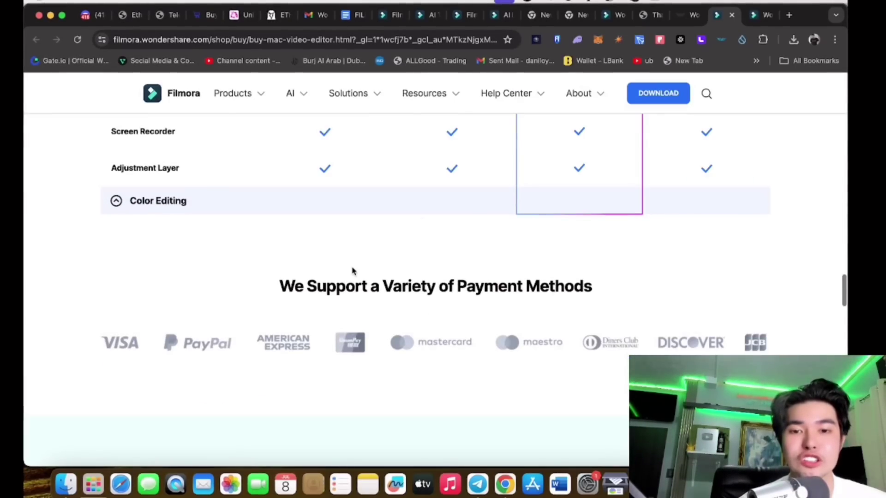
pyautogui.scroll(-5, 409, 300)
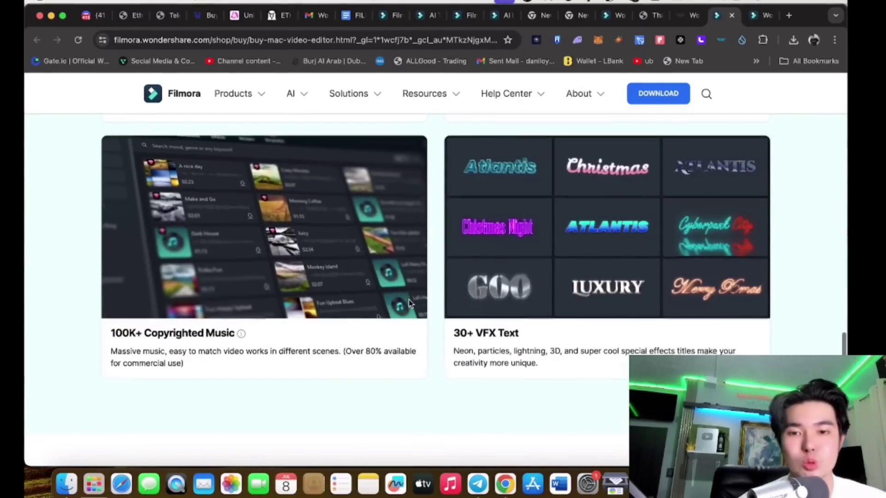
pyautogui.scroll(15, 409, 300)
pyautogui.scroll(5, 410, 303)
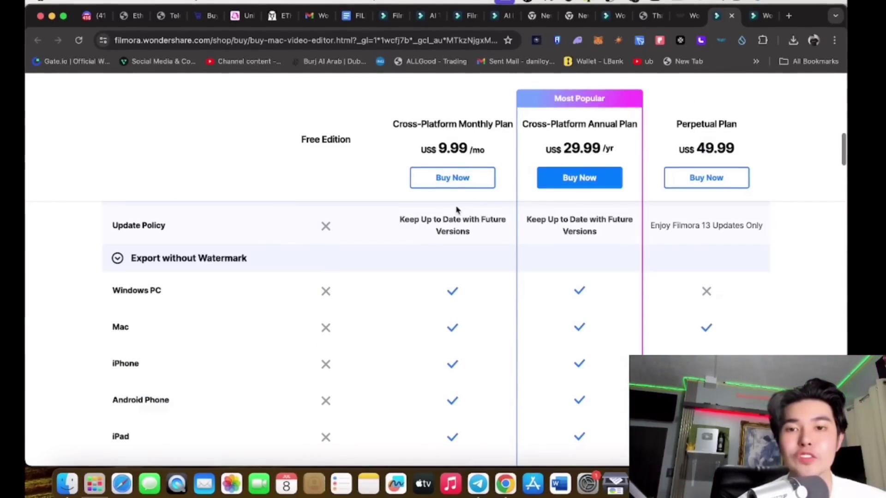
pyautogui.scroll(15, 489, 251)
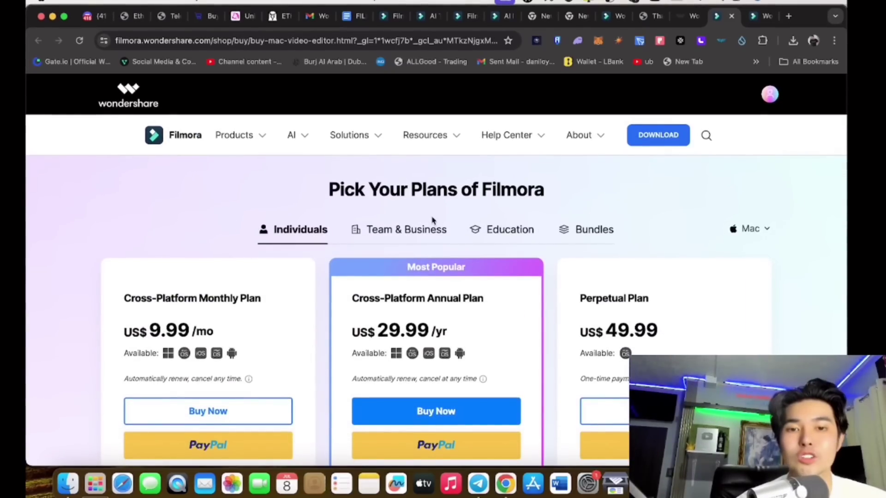
# Browse the Team & Business plans, then the Education student plans and educator form.
pyautogui.click(408, 230)
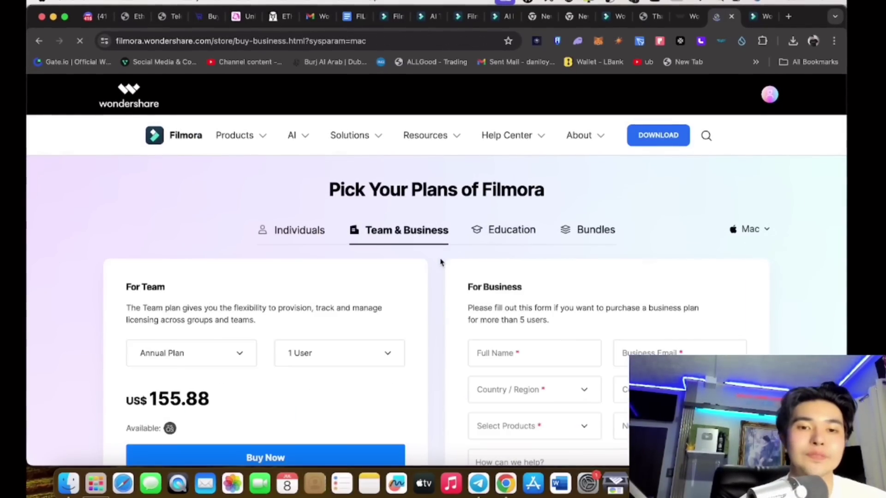
pyautogui.scroll(-3, 440, 262)
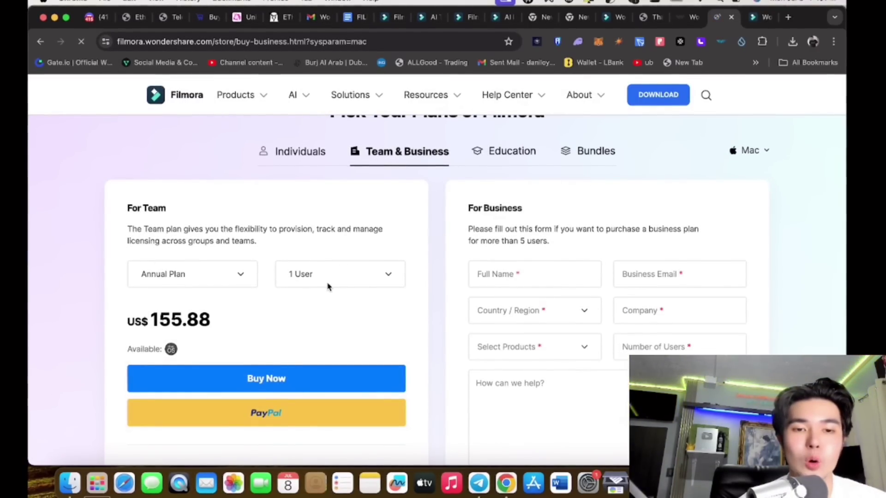
pyautogui.click(516, 152)
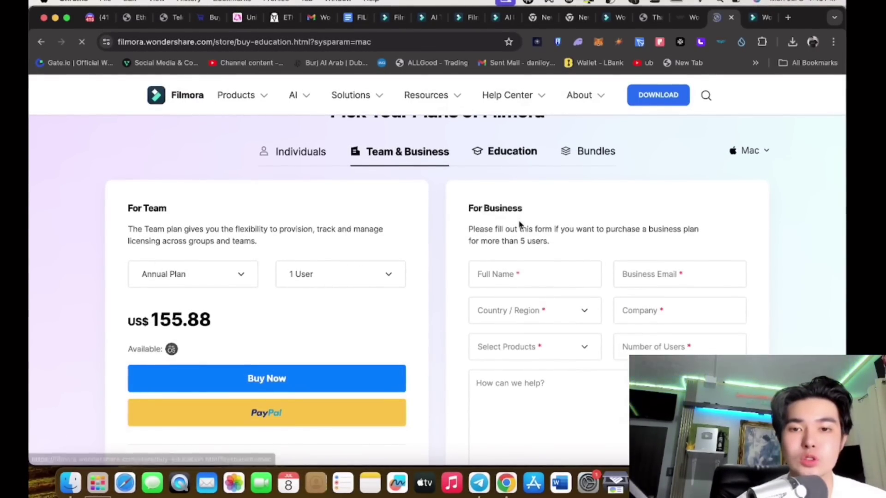
pyautogui.scroll(-5, 582, 253)
pyautogui.scroll(5, 576, 236)
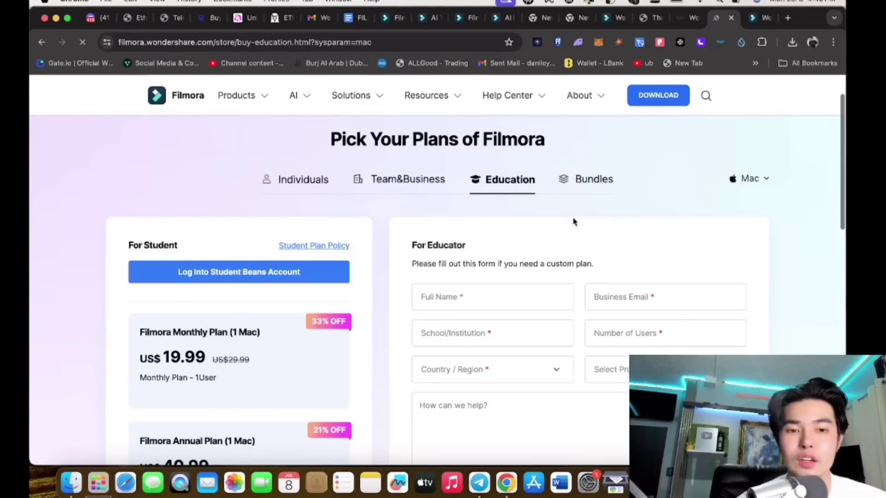
pyautogui.scroll(-7, 573, 219)
pyautogui.scroll(10, 378, 249)
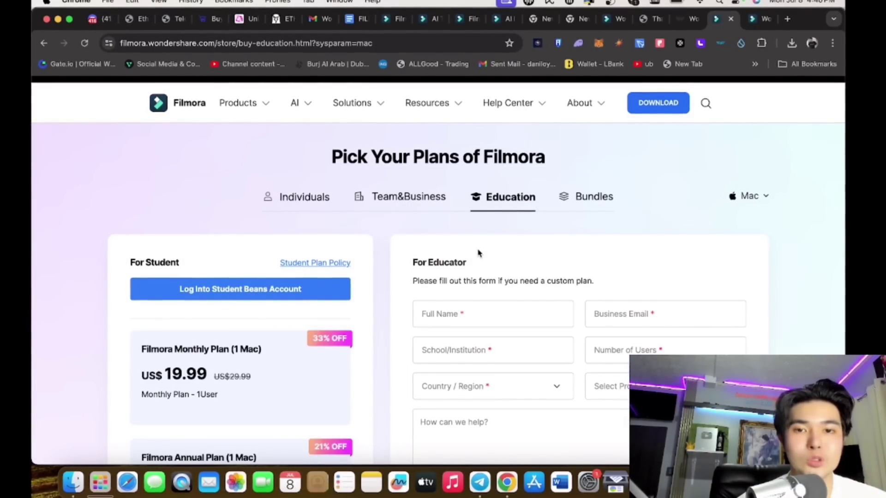
pyautogui.scroll(-2, 478, 253)
pyautogui.scroll(-5, 478, 250)
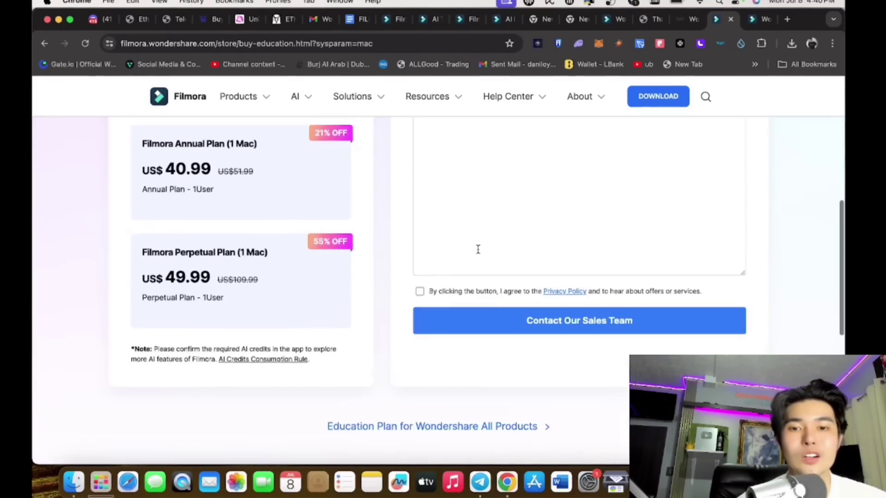
pyautogui.scroll(10, 508, 230)
# Browse the Mac bundle plans with annual bundles at US$81.58, US$65.24 and US$62.38.
pyautogui.click(581, 228)
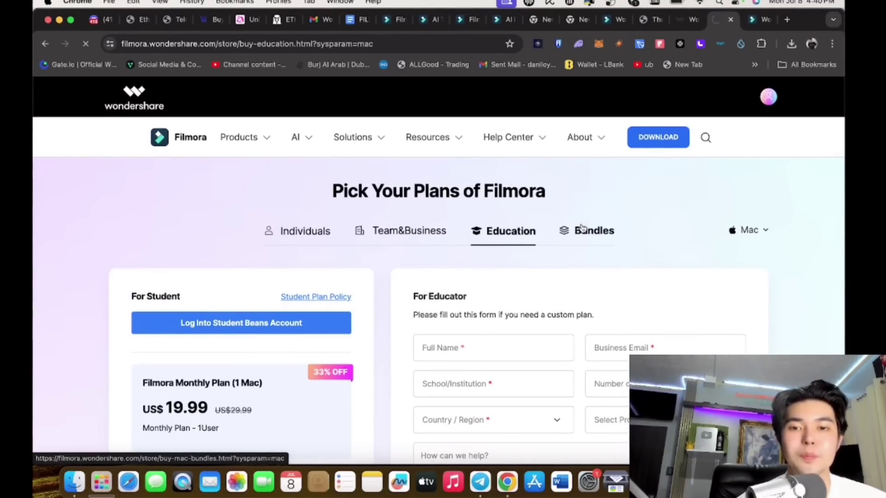
pyautogui.scroll(-2, 581, 228)
pyautogui.scroll(-2, 593, 160)
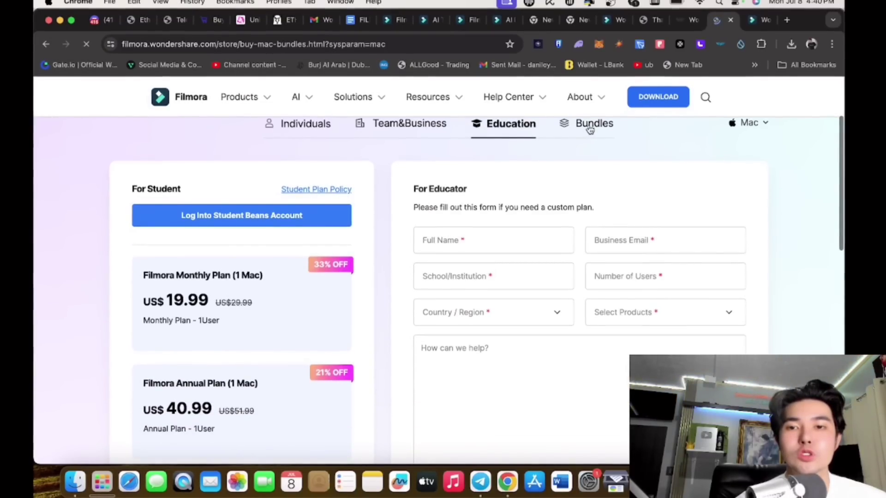
pyautogui.scroll(-5, 588, 224)
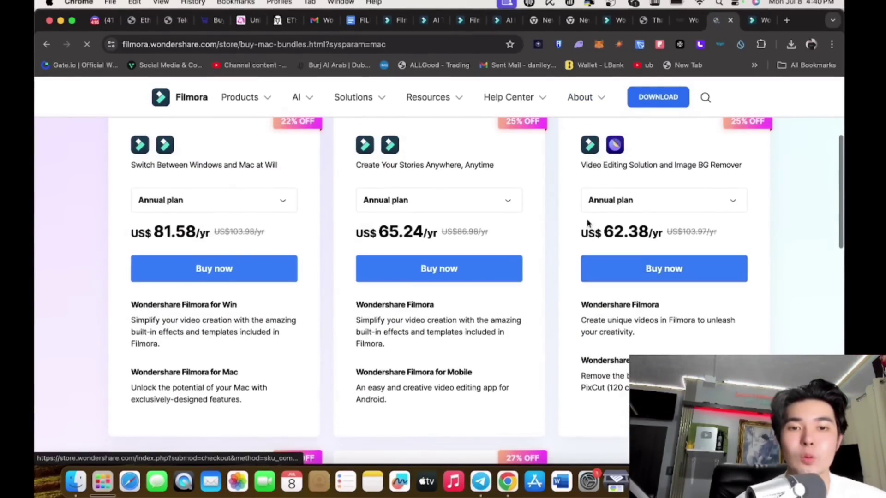
pyautogui.scroll(-5, 567, 222)
pyautogui.scroll(10, 550, 221)
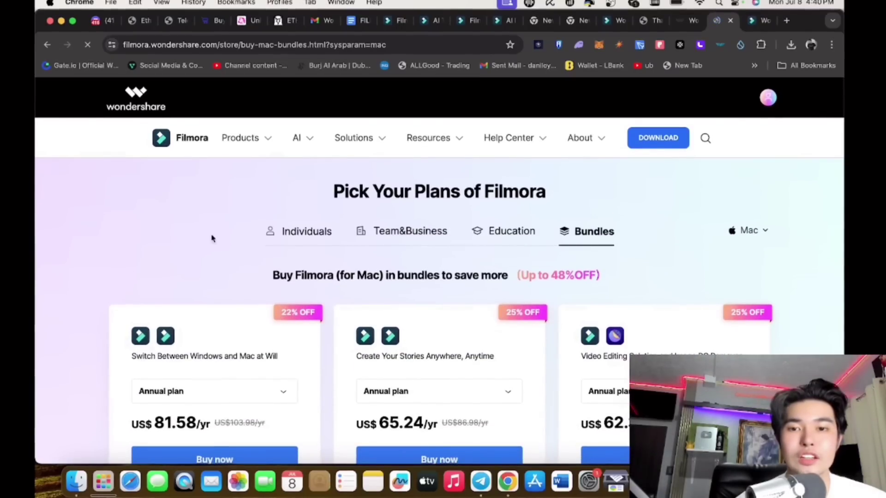
pyautogui.scroll(-3, 290, 245)
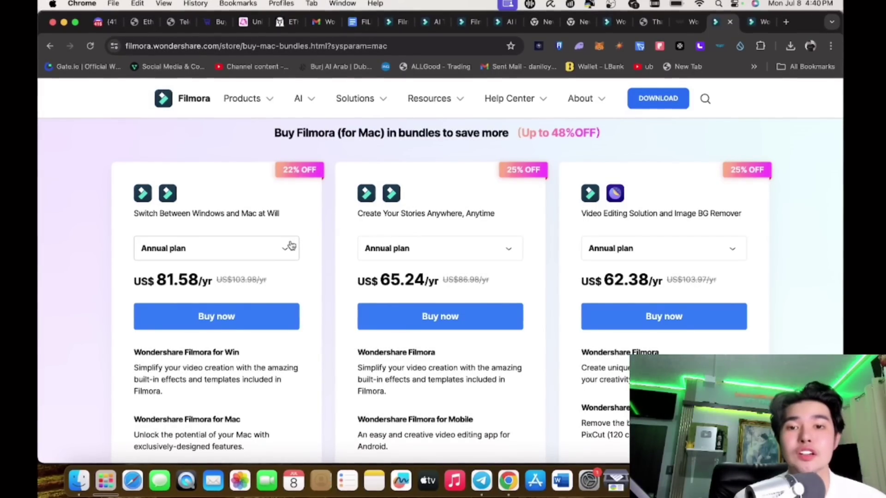
pyautogui.scroll(-5, 492, 241)
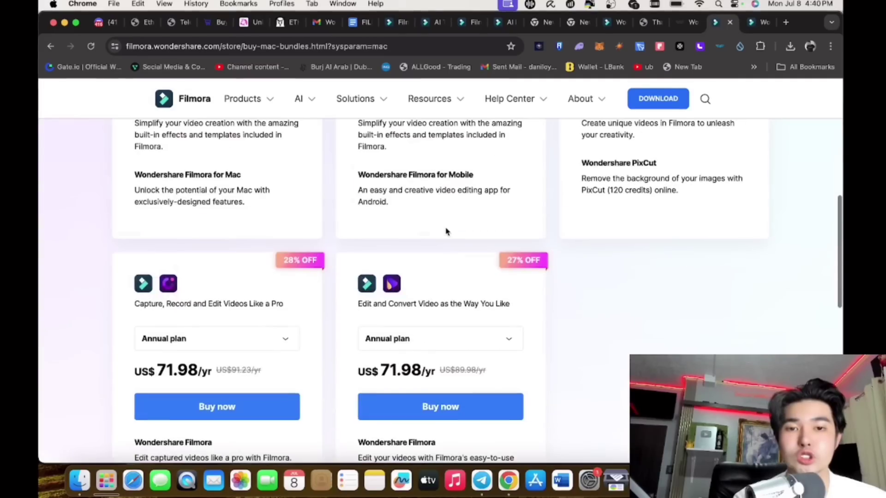
pyautogui.scroll(5, 446, 231)
# Switch back to the Individuals plans on the Pick Your Plans page.
pyautogui.click(341, 193)
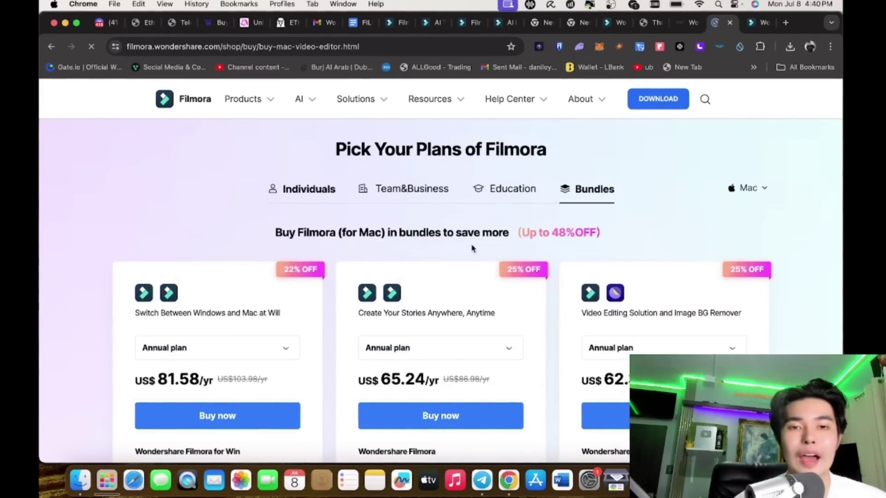